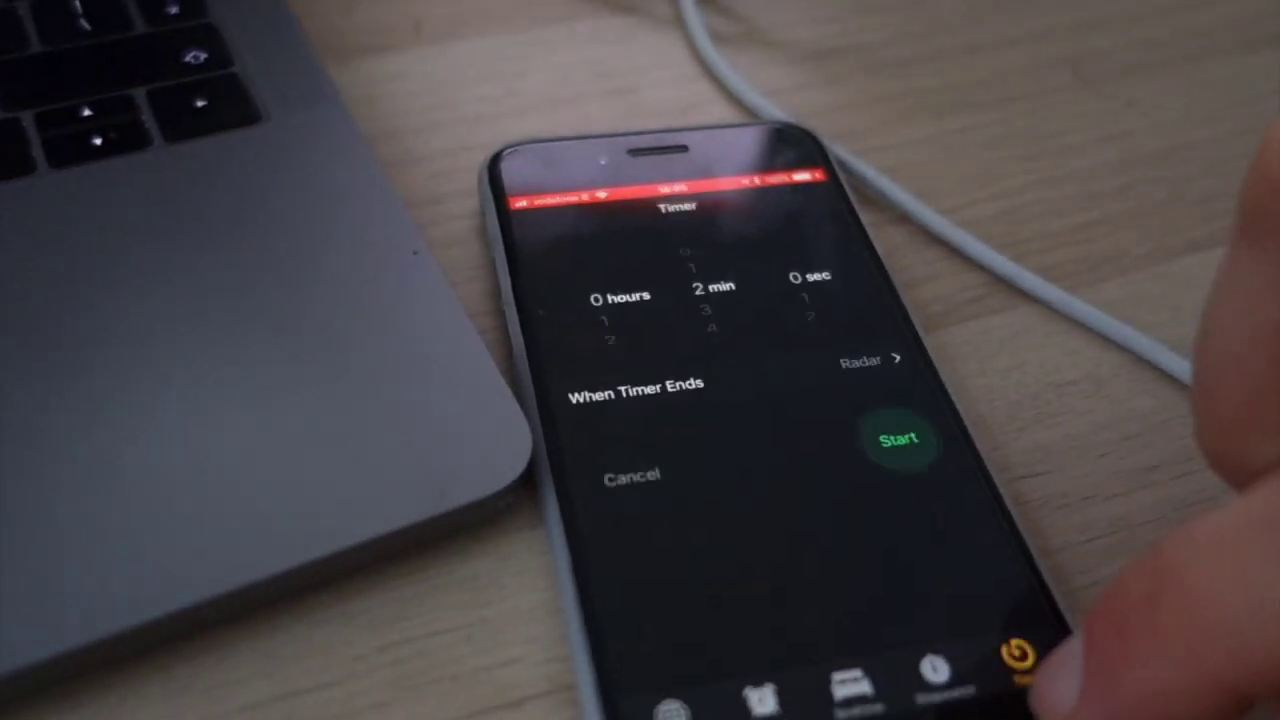
Reset the stopwatch, time the sprint to 00:21.49, then stop the screen recording
left_click(915, 688)
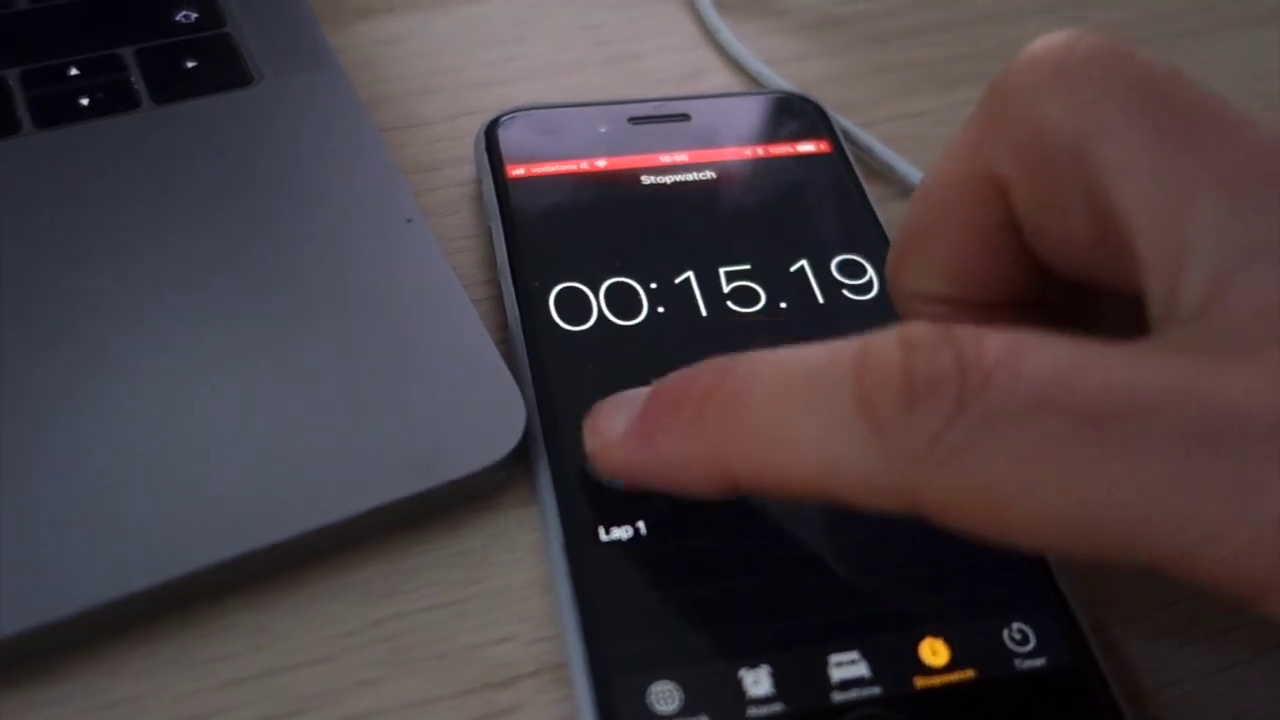
left_click(575, 393)
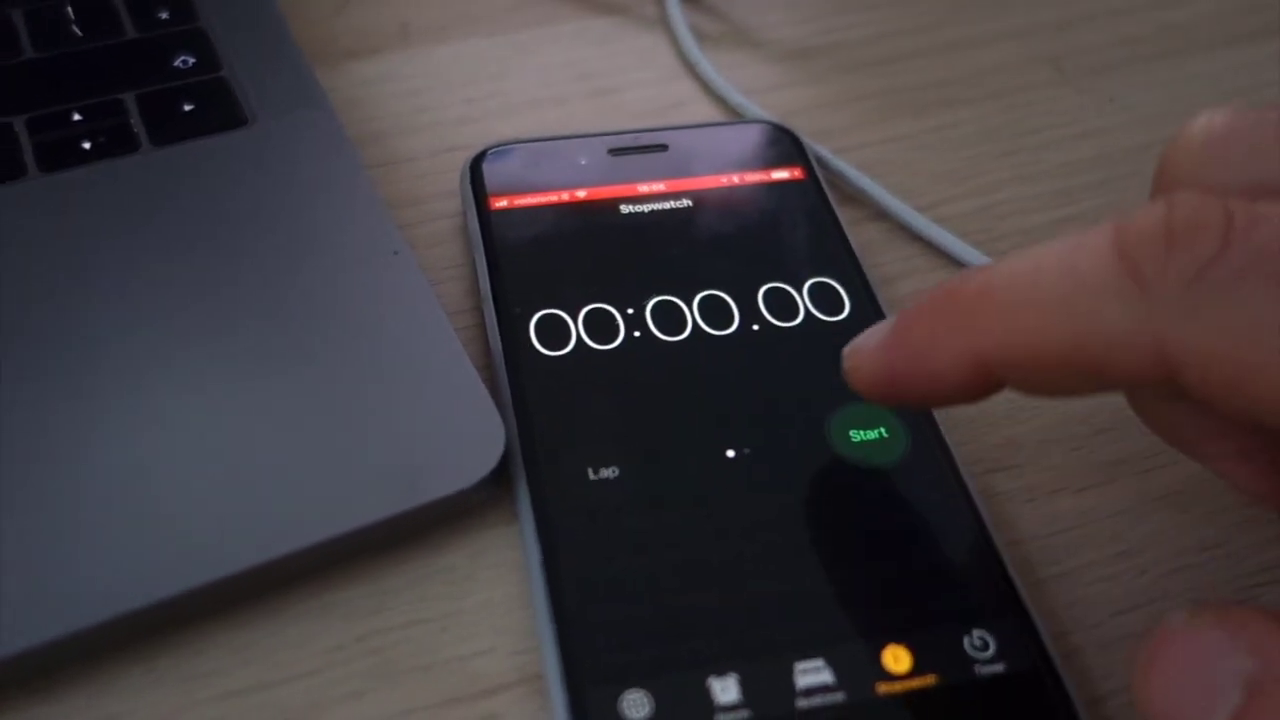
left_click(855, 440)
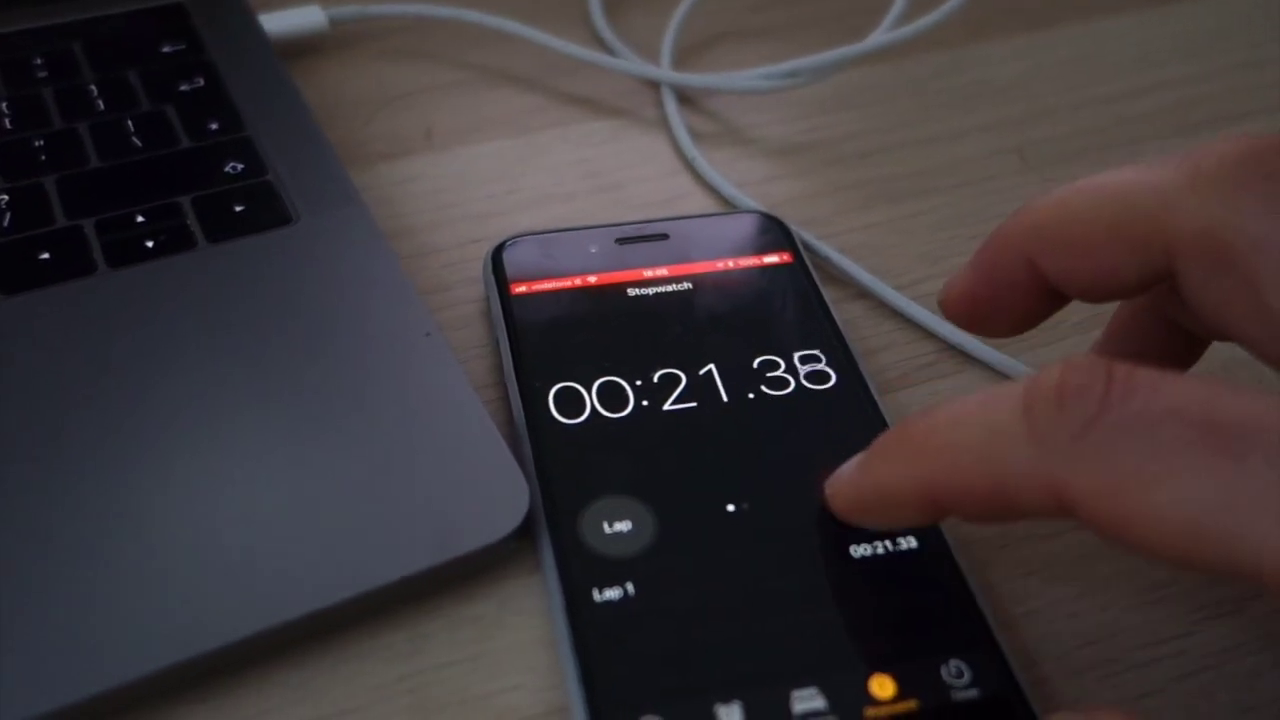
left_click(848, 488)
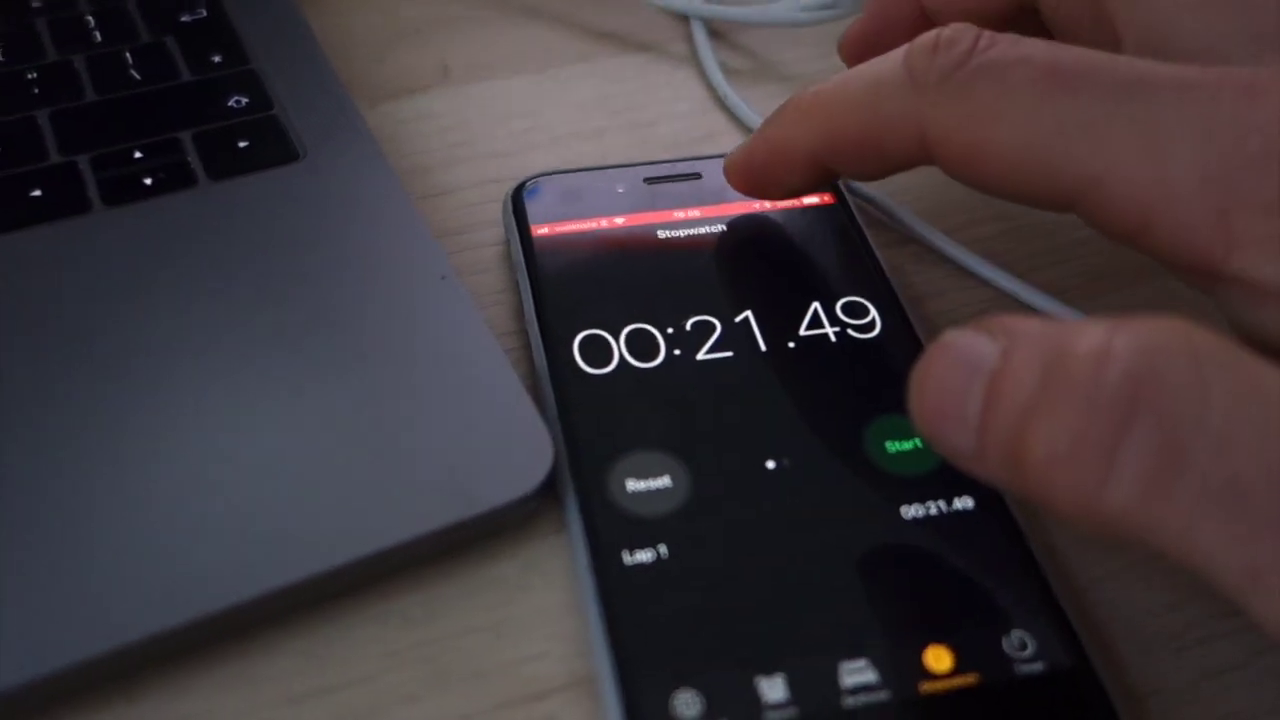
left_click(762, 205)
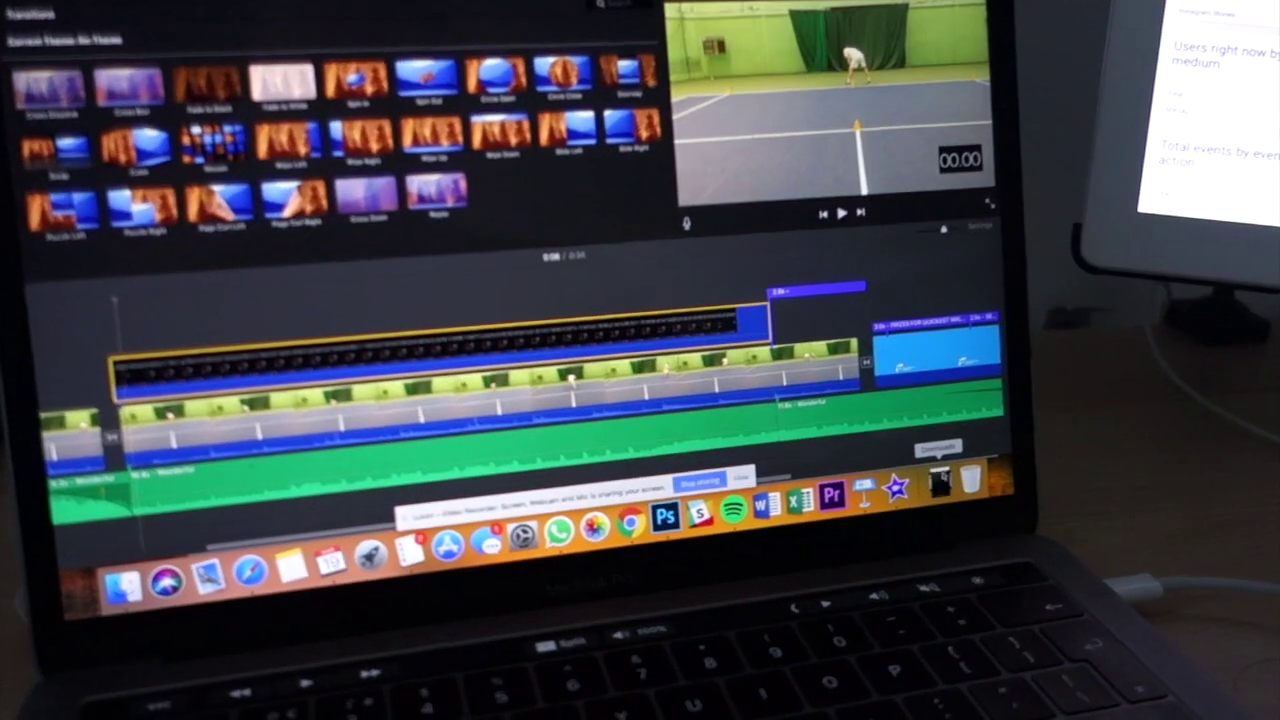
Play the stopwatch recording from Downloads in QuickTime and pause it at 00:05.68
left_click(945, 490)
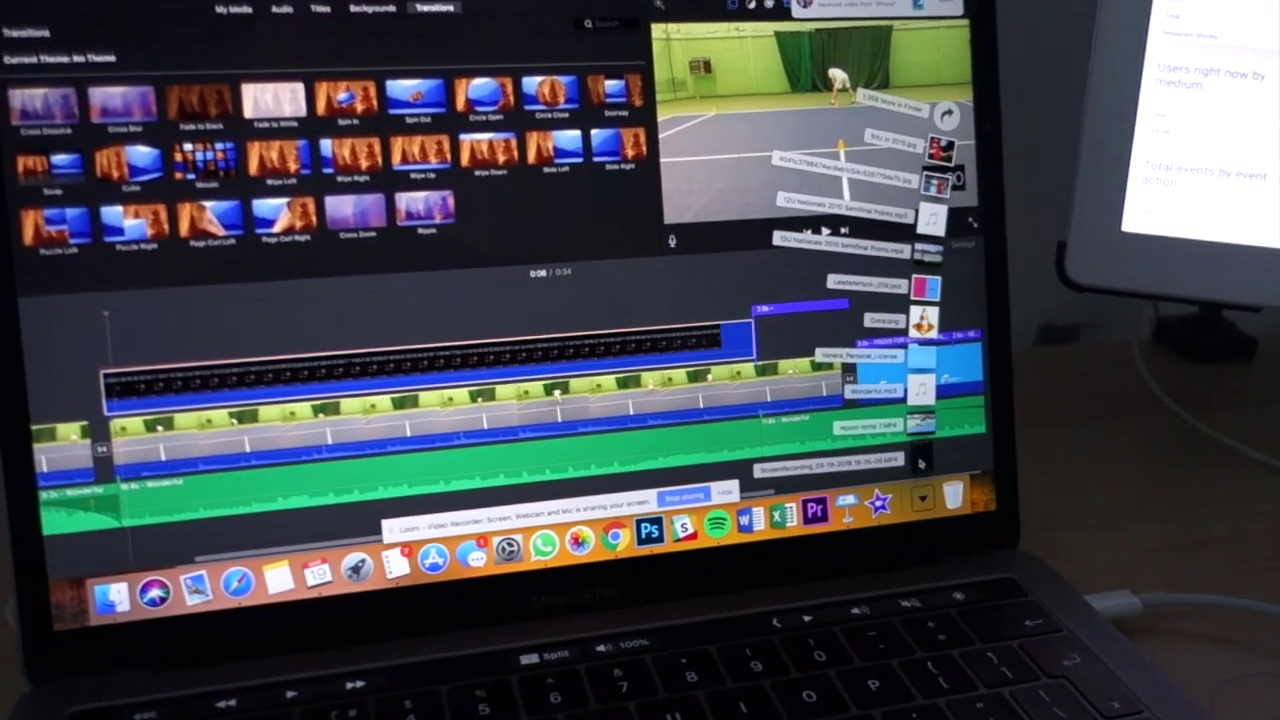
left_click(924, 458)
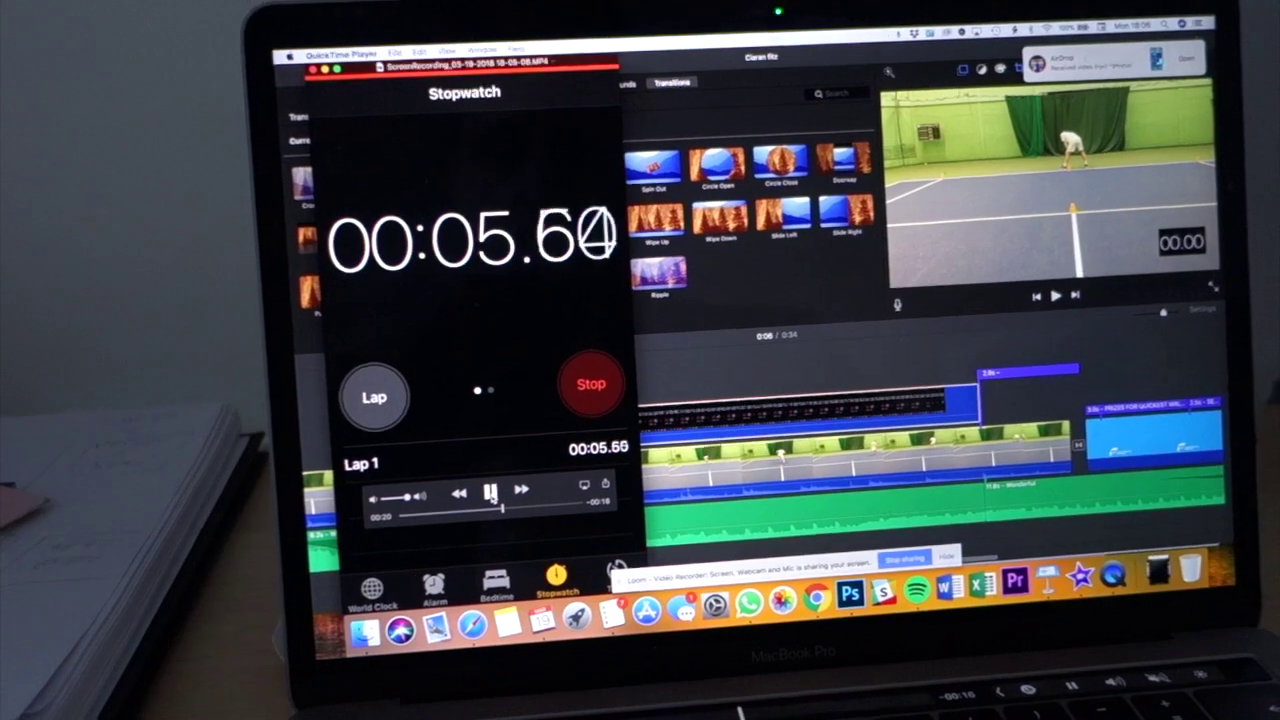
left_click(481, 477)
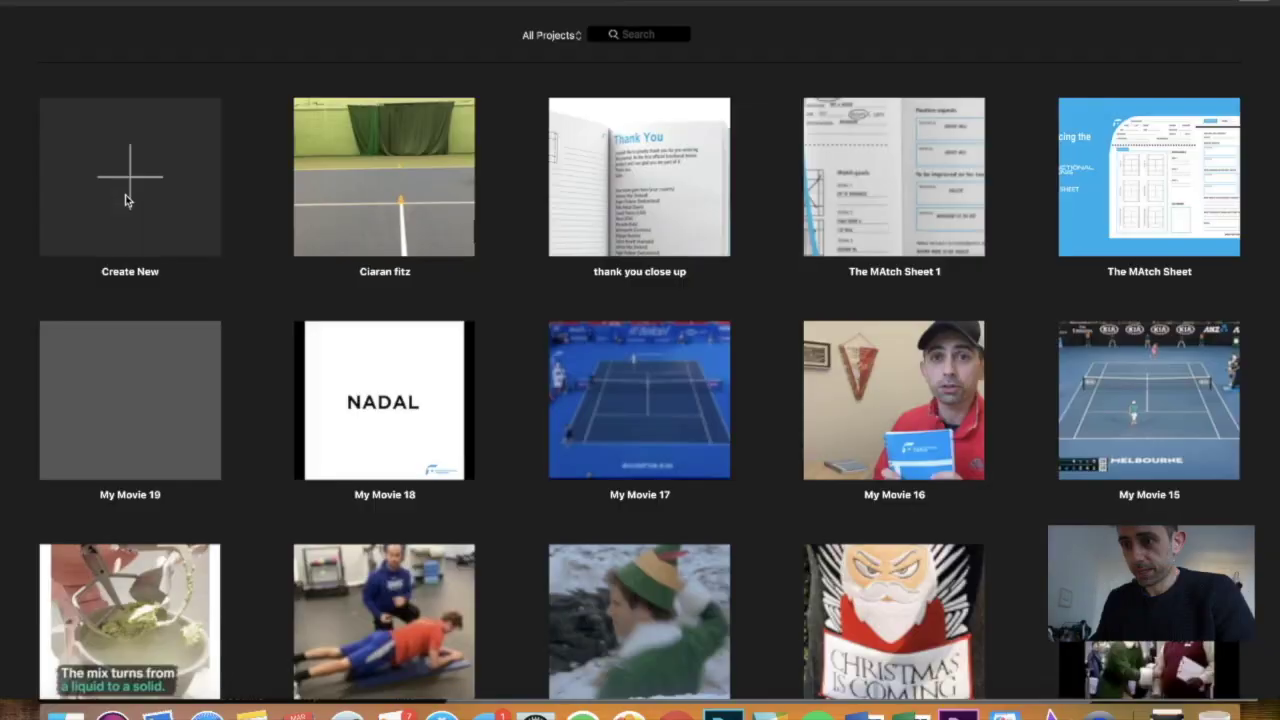
Create a new movie and add the 17.2-second tennis sprint clip from Downloads
left_click(127, 200)
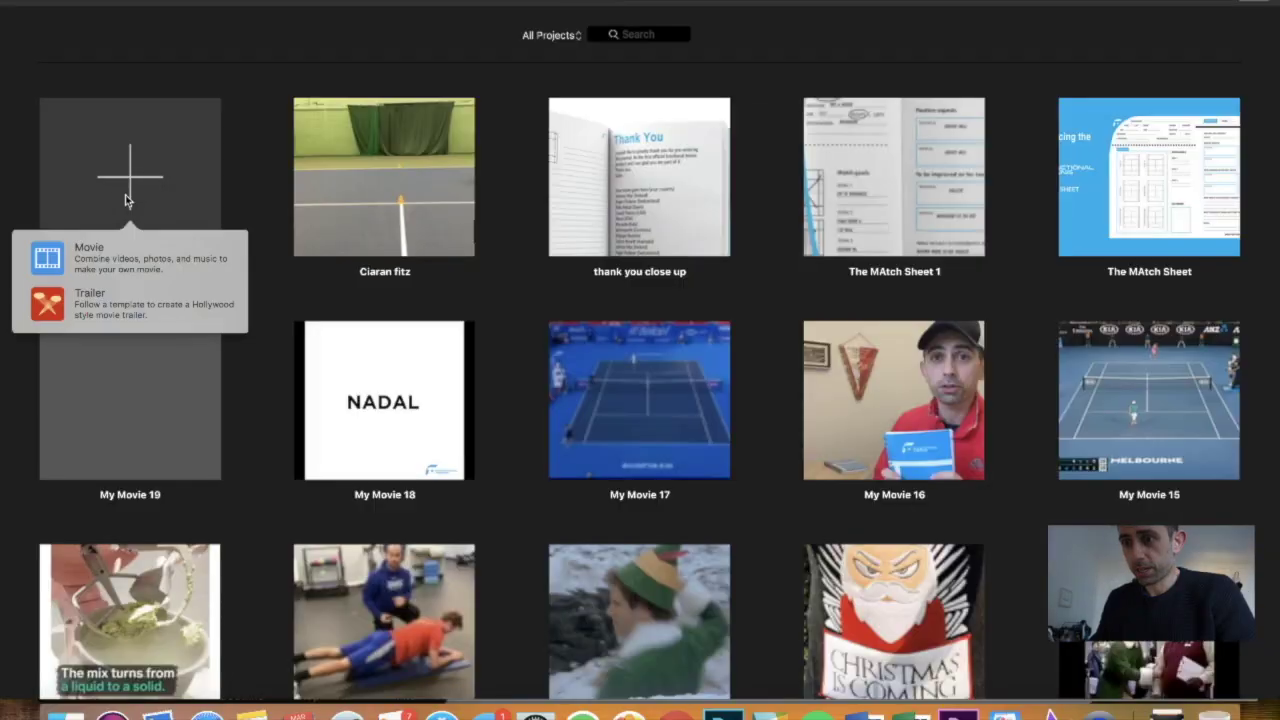
left_click(129, 267)
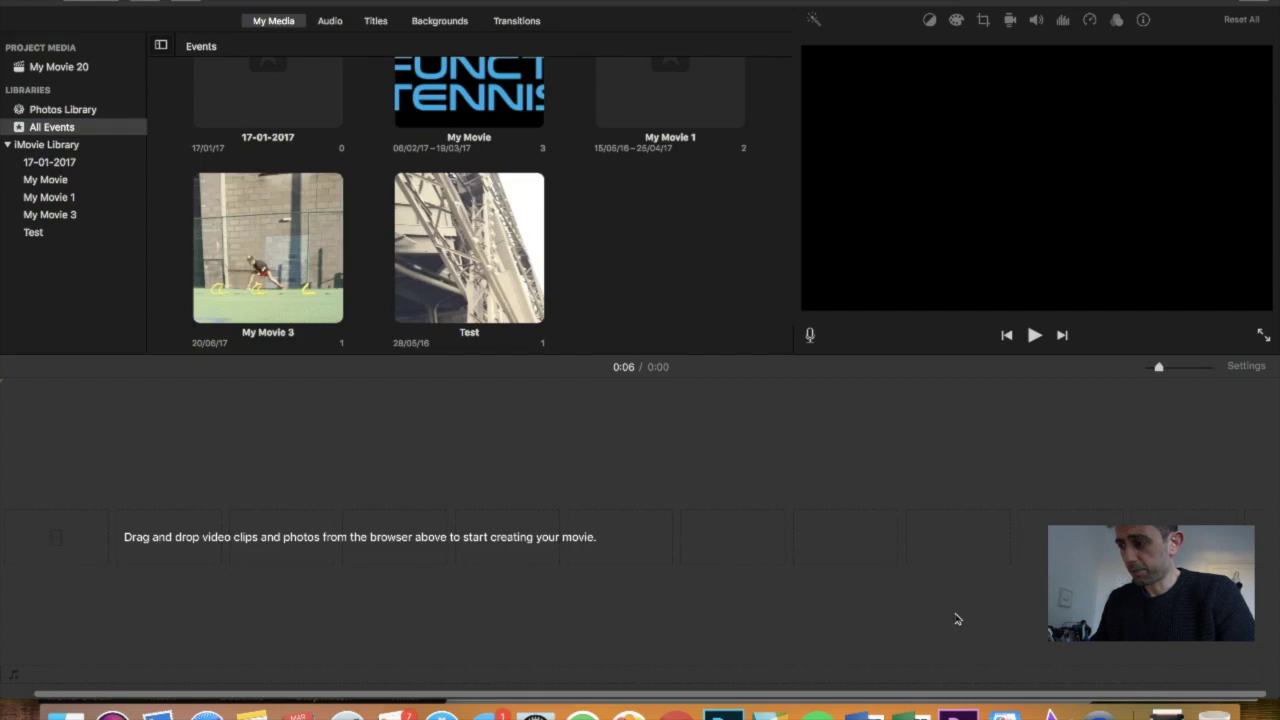
left_click(1168, 708)
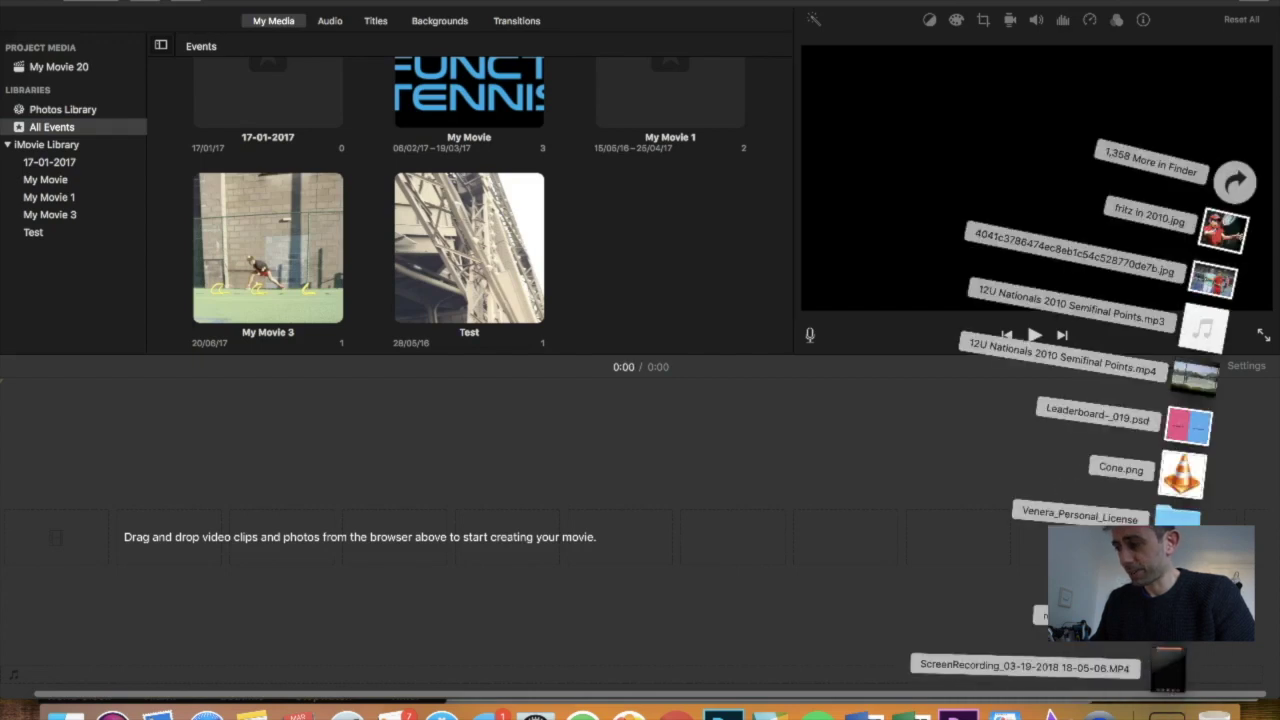
left_click_drag(1168, 667, 410, 545)
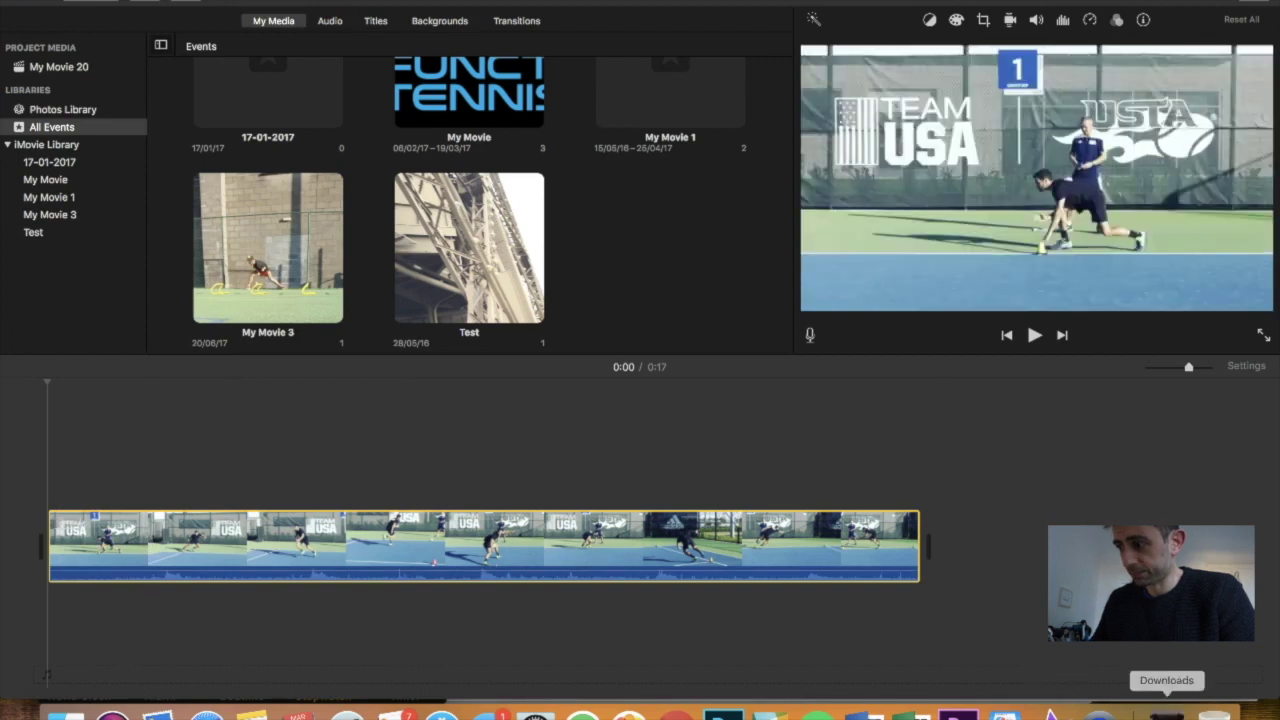
Place the 36.2-second ScreenRecording MP4 from Downloads above the tennis clip
left_click(1166, 714)
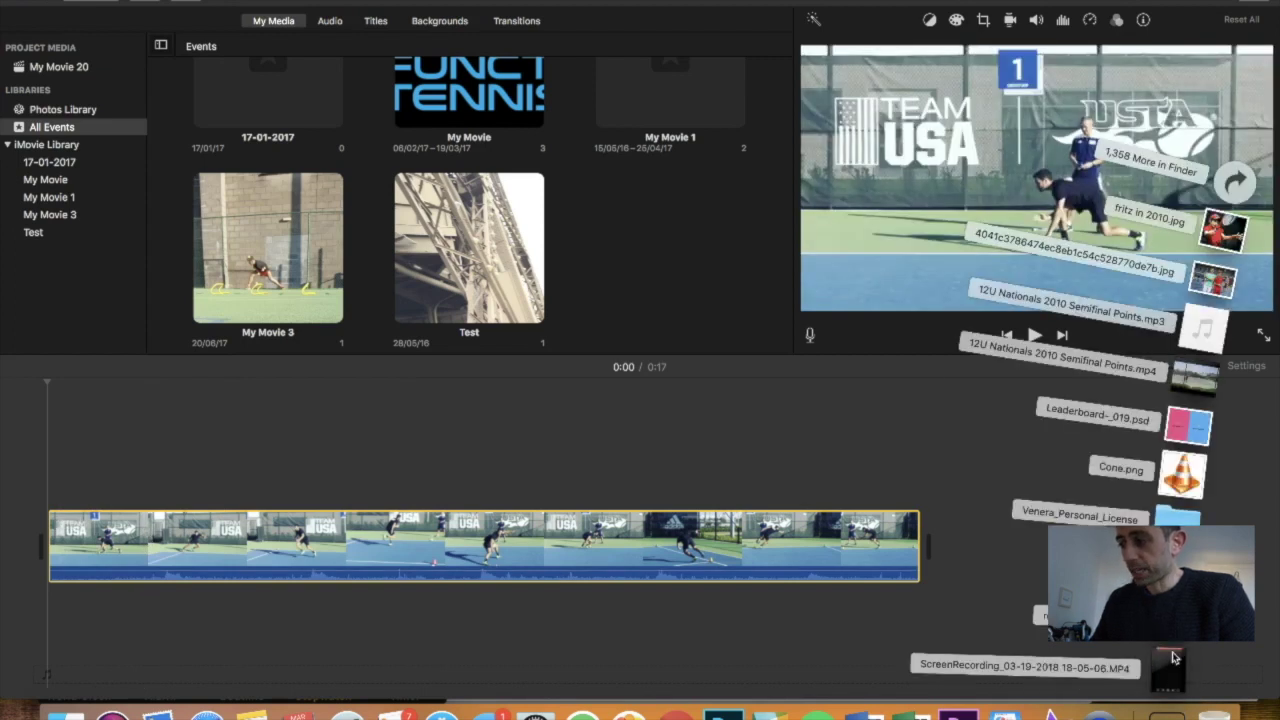
left_click_drag(1174, 657, 80, 486)
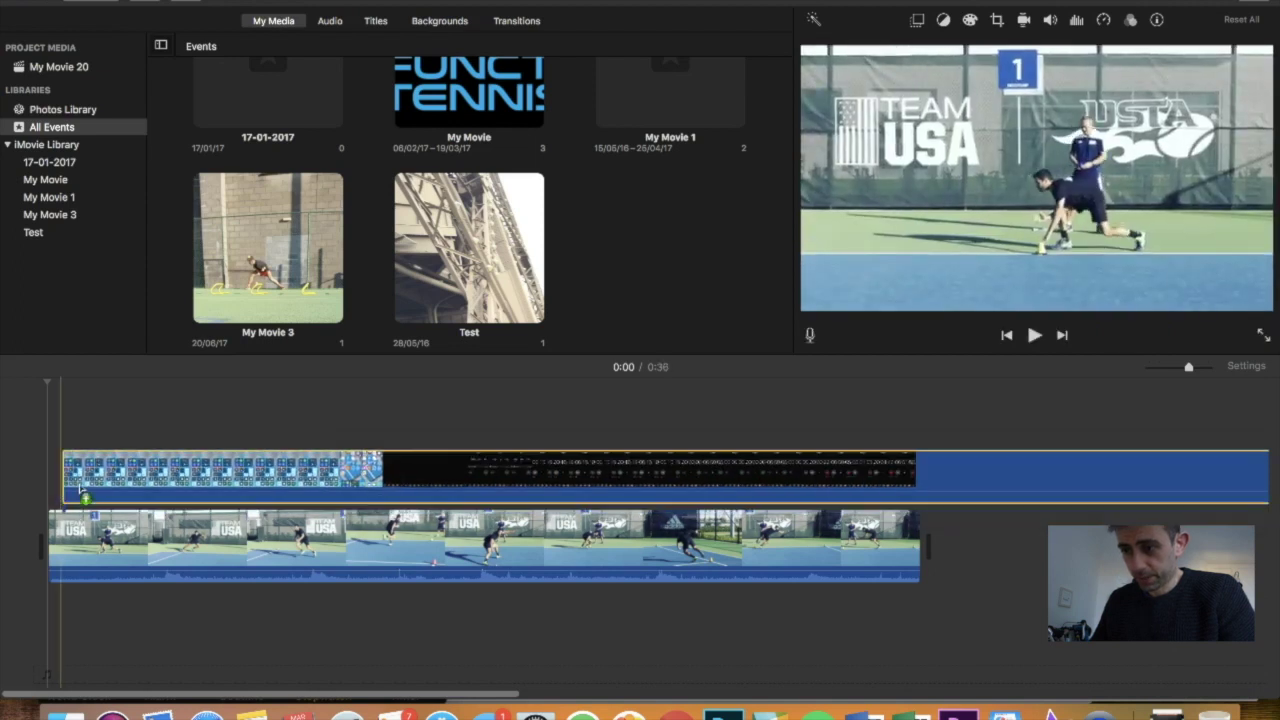
Set the overlay style to Picture in Picture and centre the inset on the USA banner
left_click(155, 470)
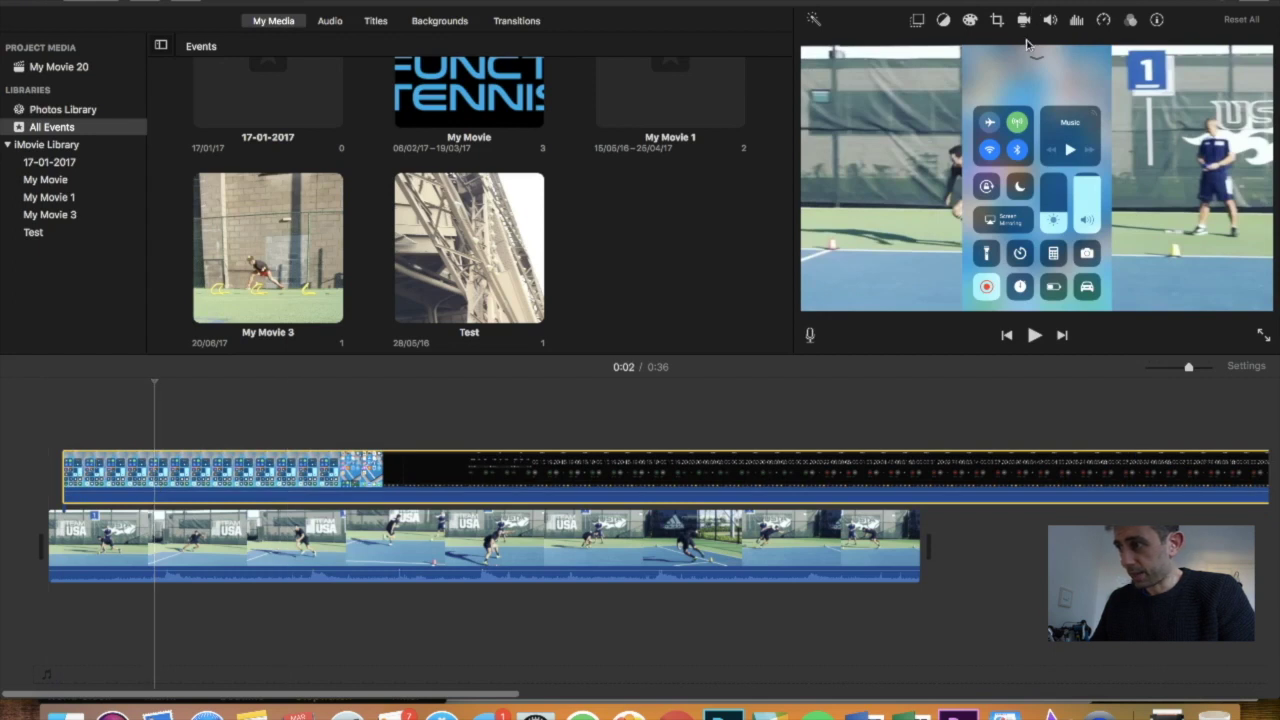
left_click(971, 24)
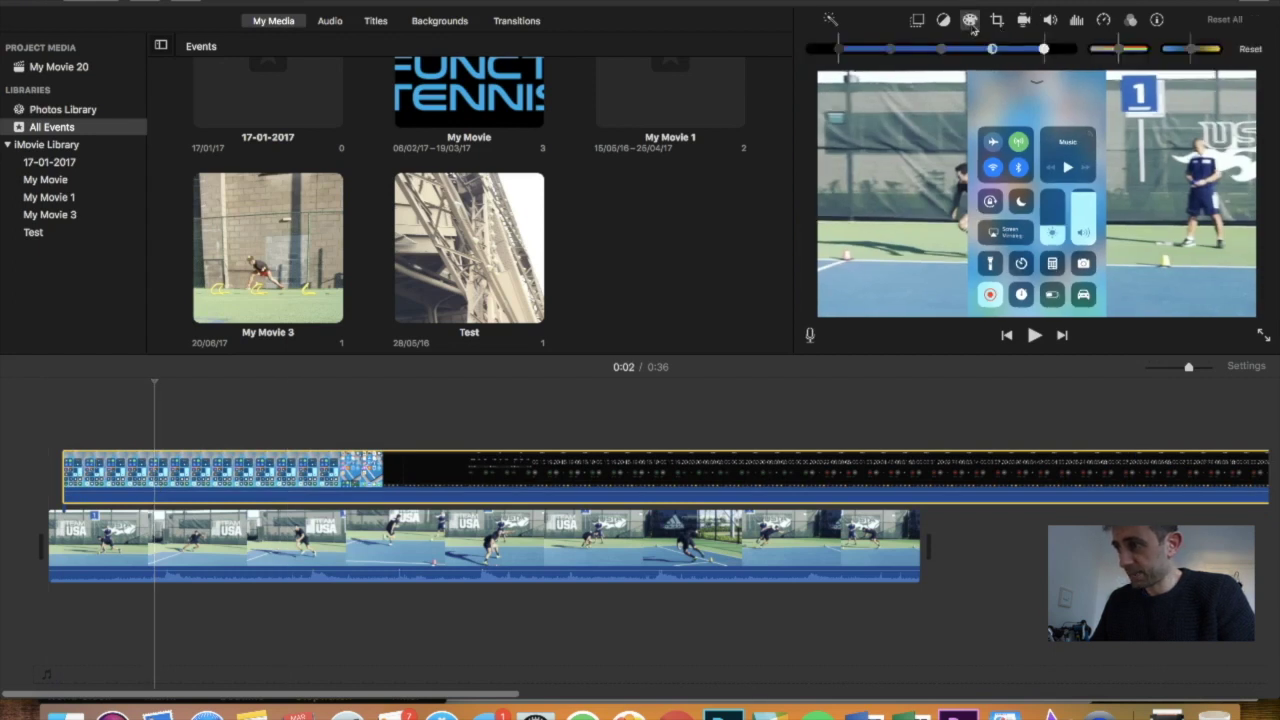
left_click(1024, 20)
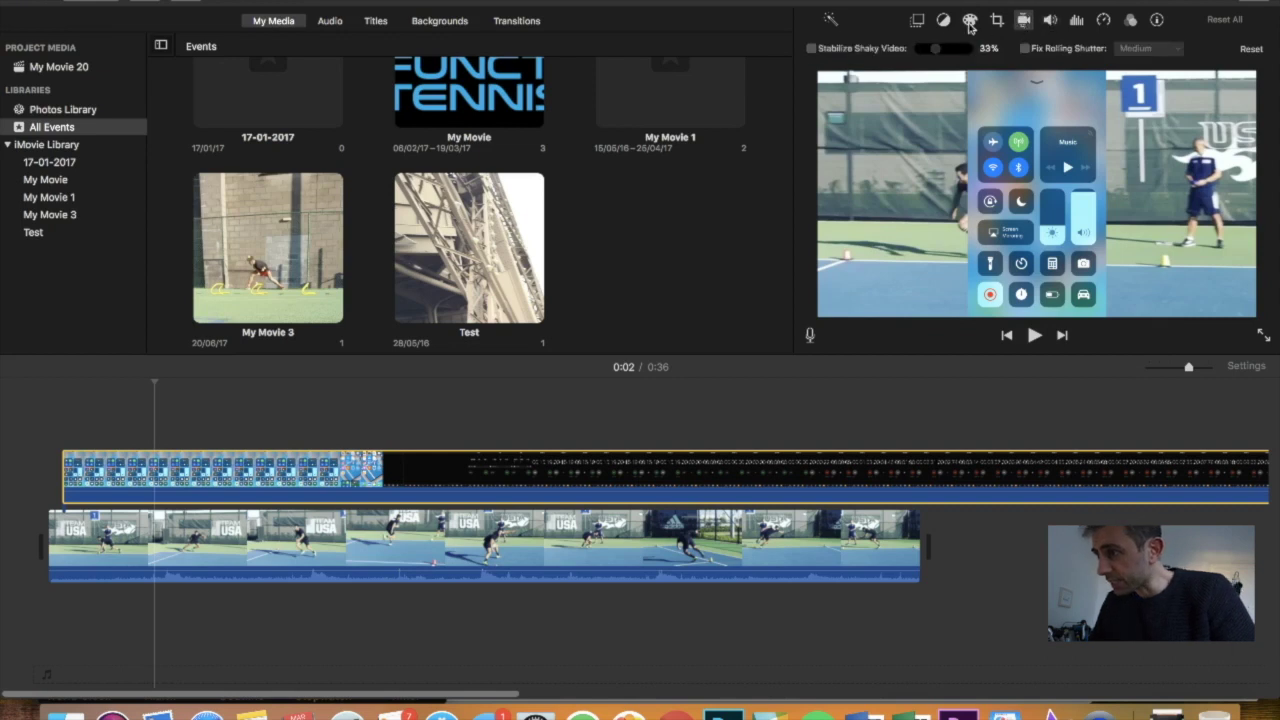
left_click(917, 20)
left_click(897, 50)
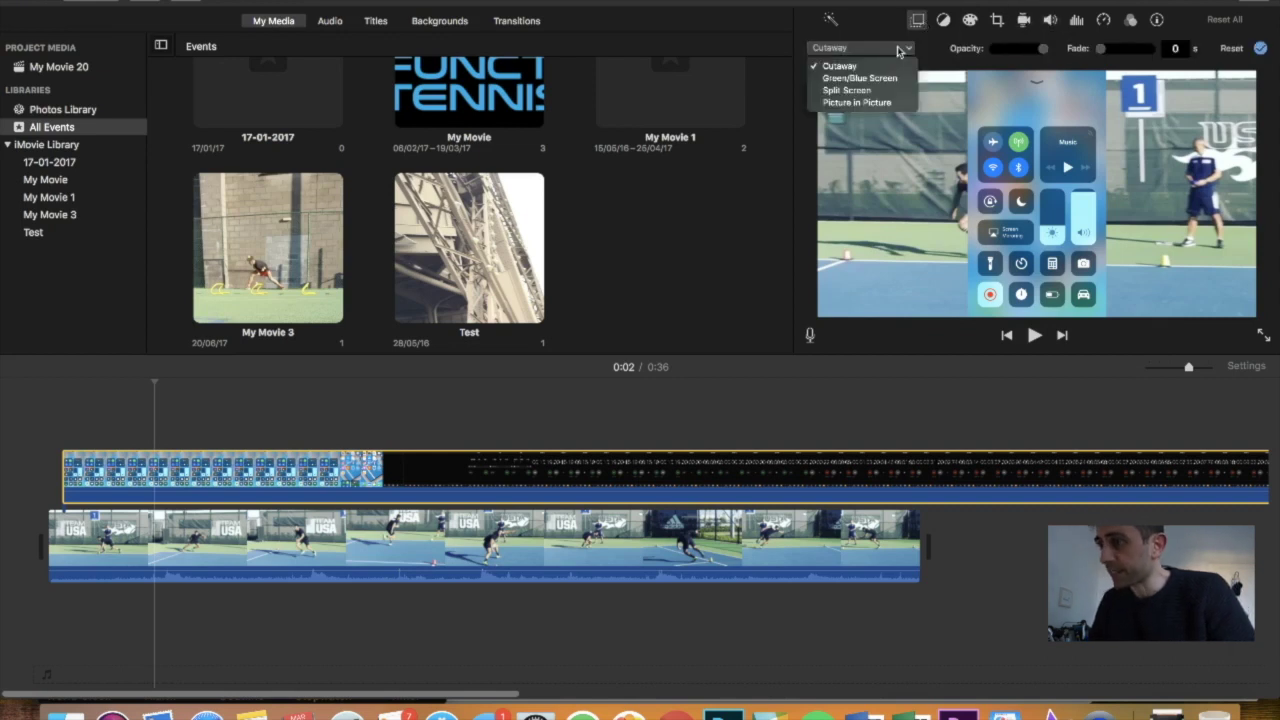
left_click(893, 103)
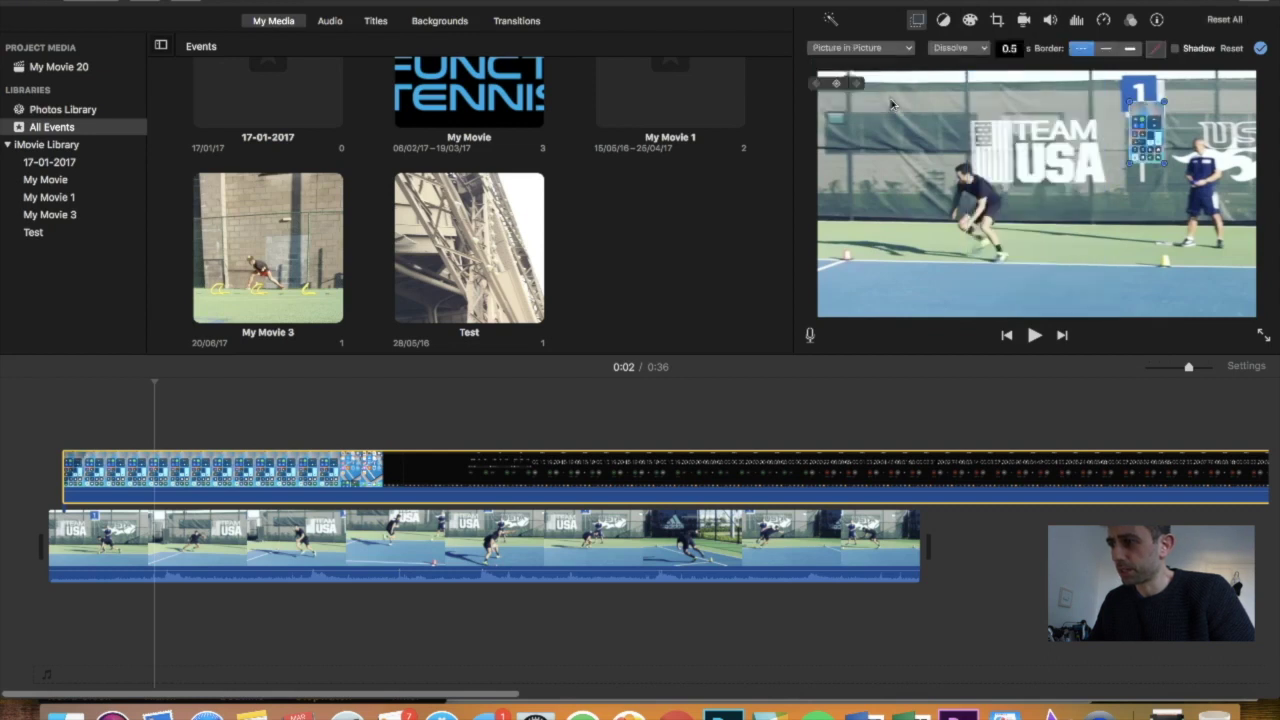
left_click_drag(1138, 146, 1061, 193)
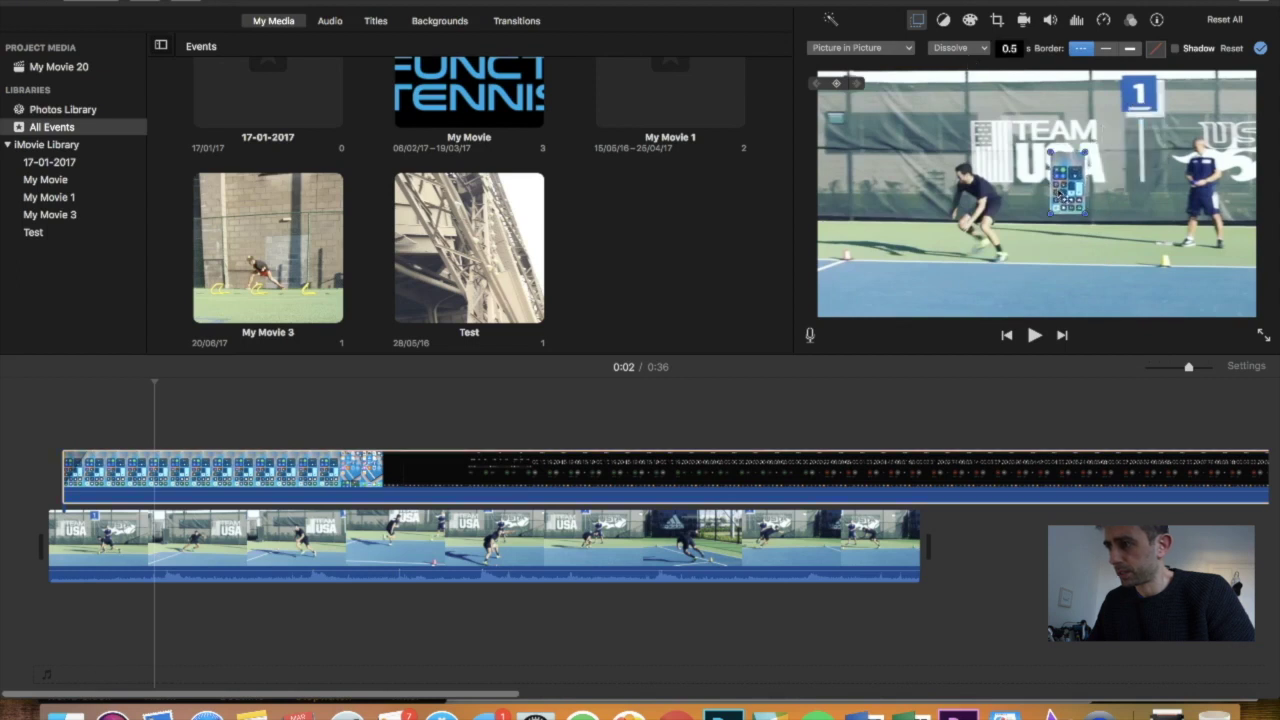
Apply Crop to Fill to the stopwatch overlay, framing only the 00:15.19 time digits
left_click(997, 21)
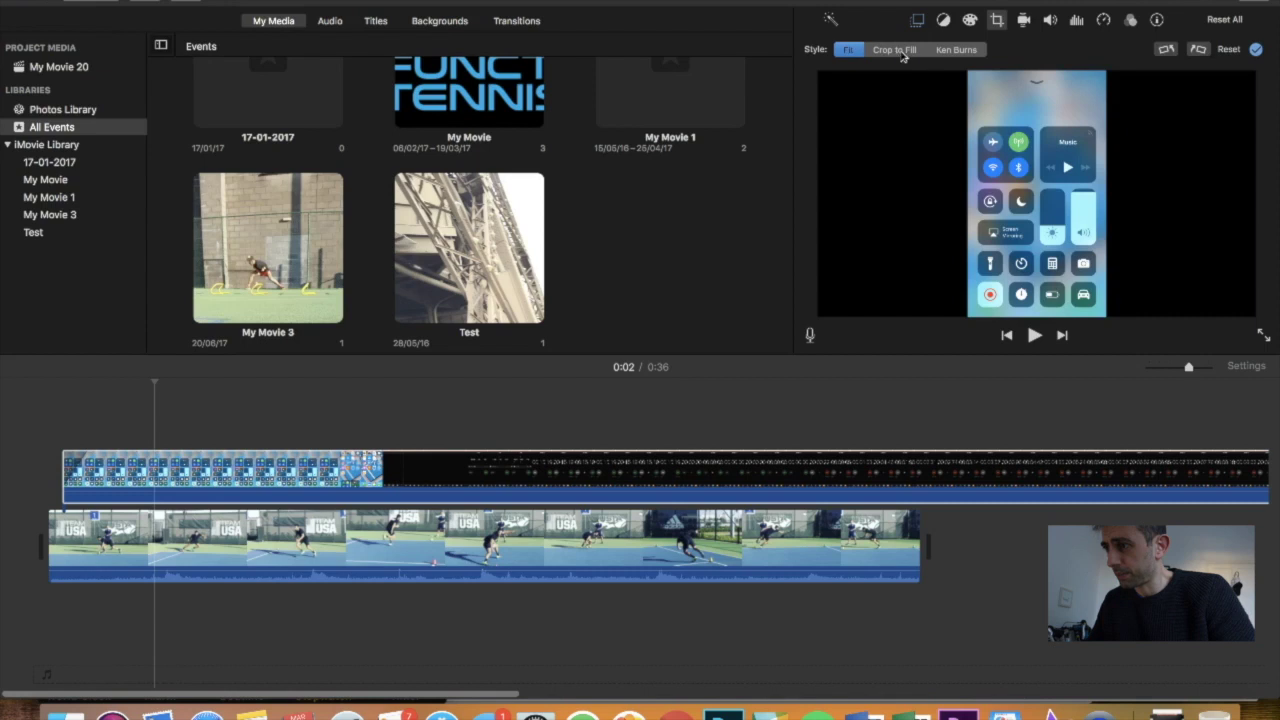
left_click(968, 229)
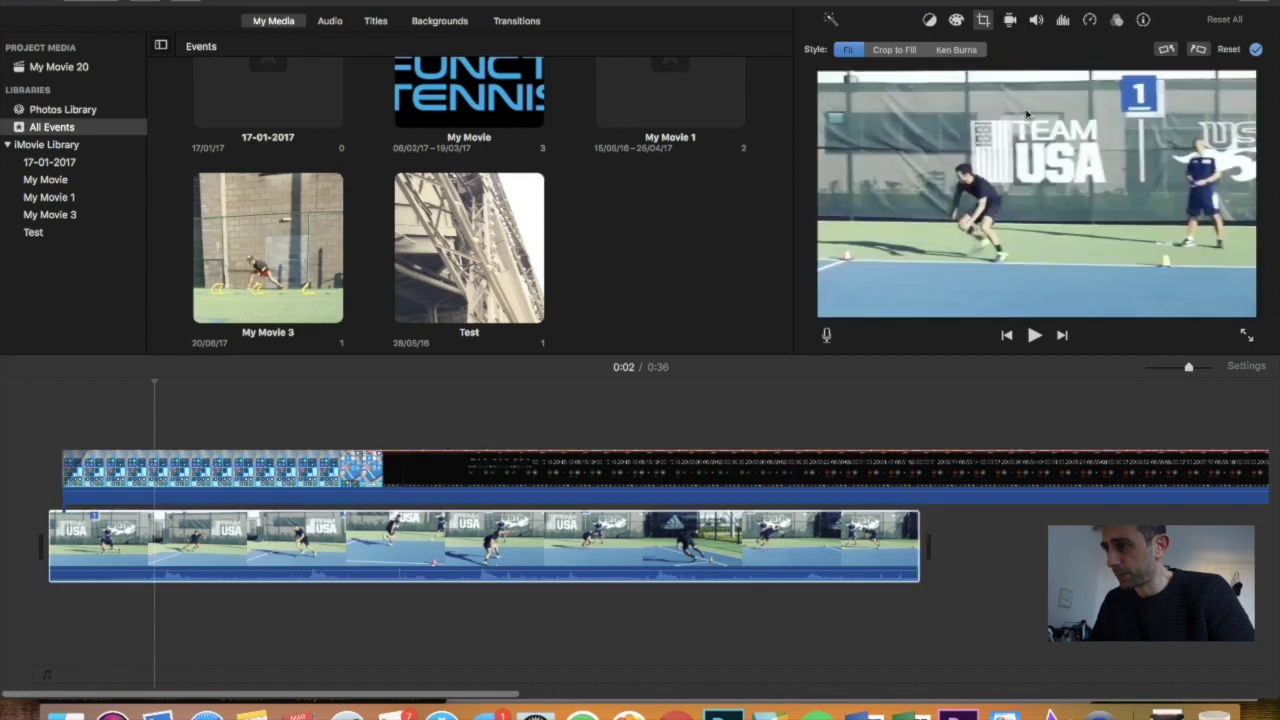
left_click(434, 471)
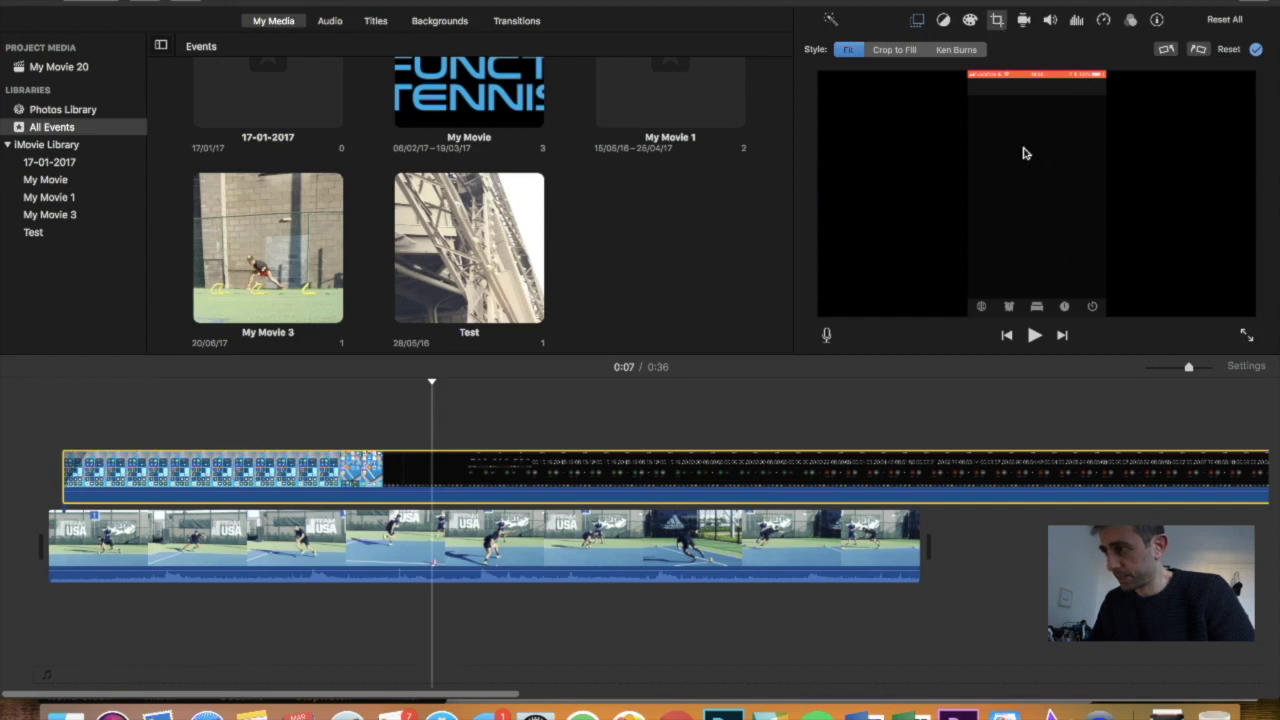
left_click(897, 51)
mouse_move(992, 210)
left_mouse_down()
mouse_move(1008, 200)
mouse_move(1011, 213)
left_mouse_up()
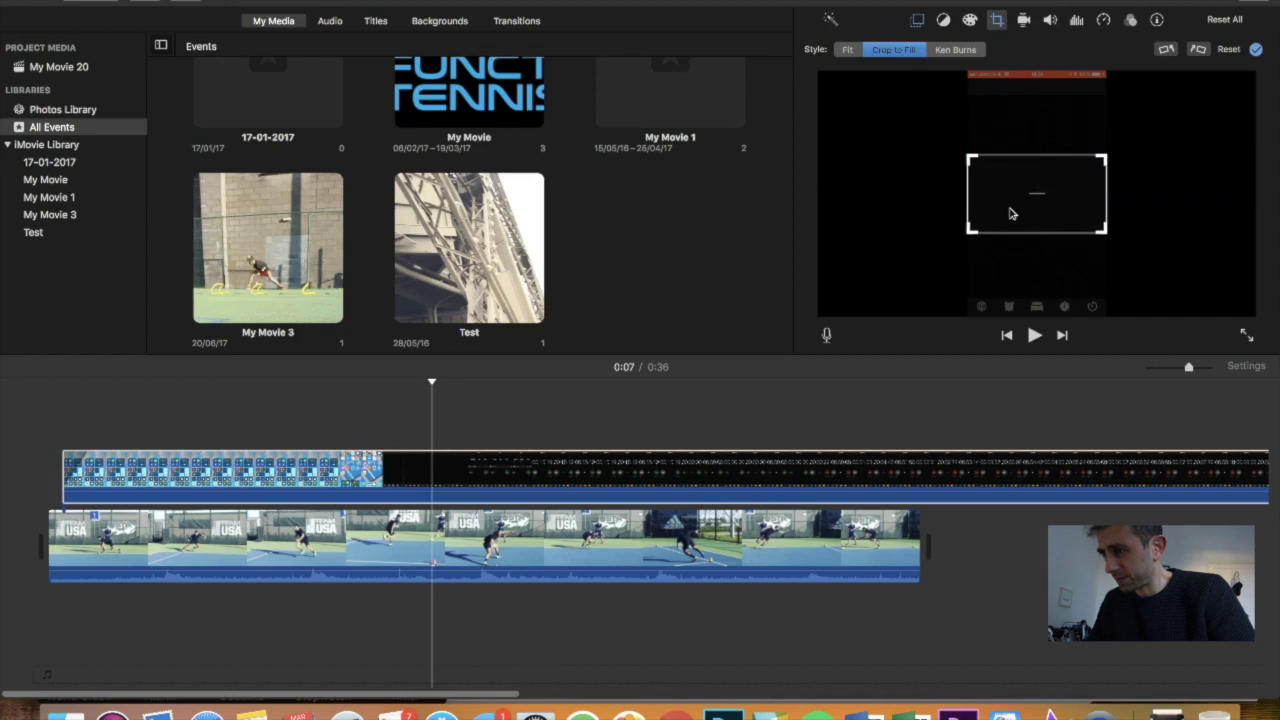
left_click(576, 483)
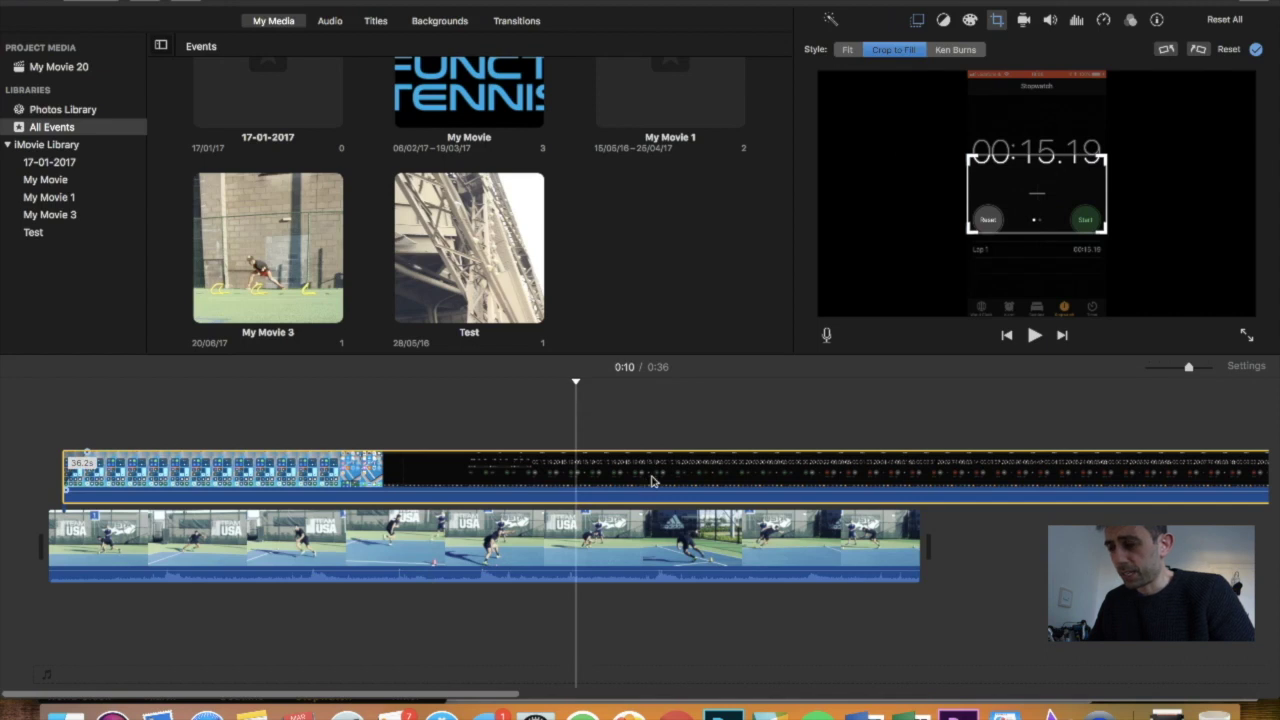
left_click_drag(985, 233, 1027, 178)
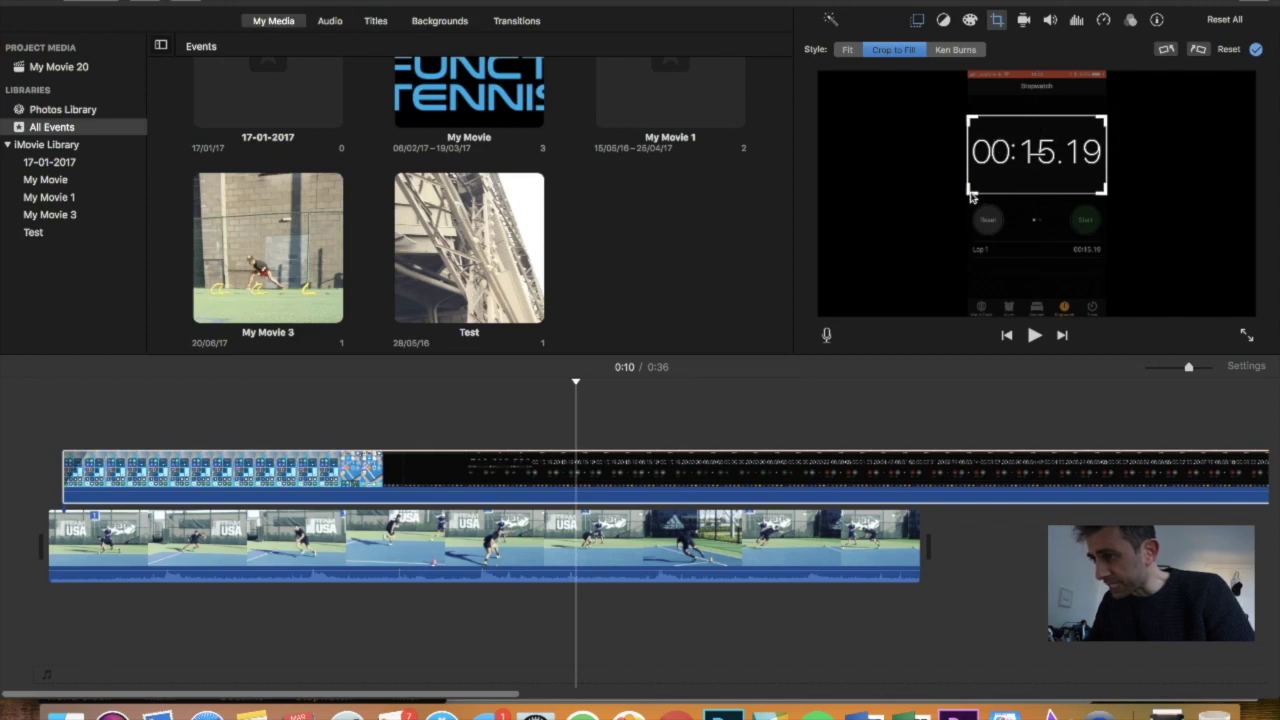
left_click_drag(970, 197, 892, 252)
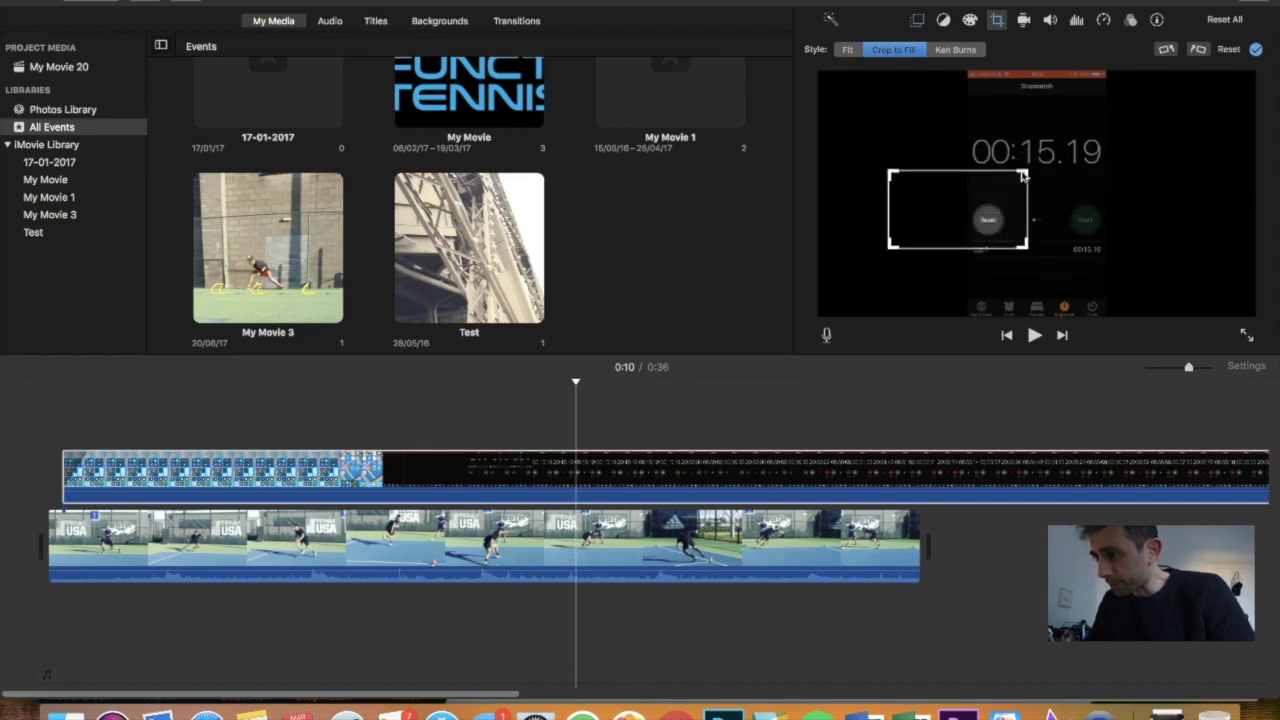
left_click_drag(1022, 176, 1090, 148)
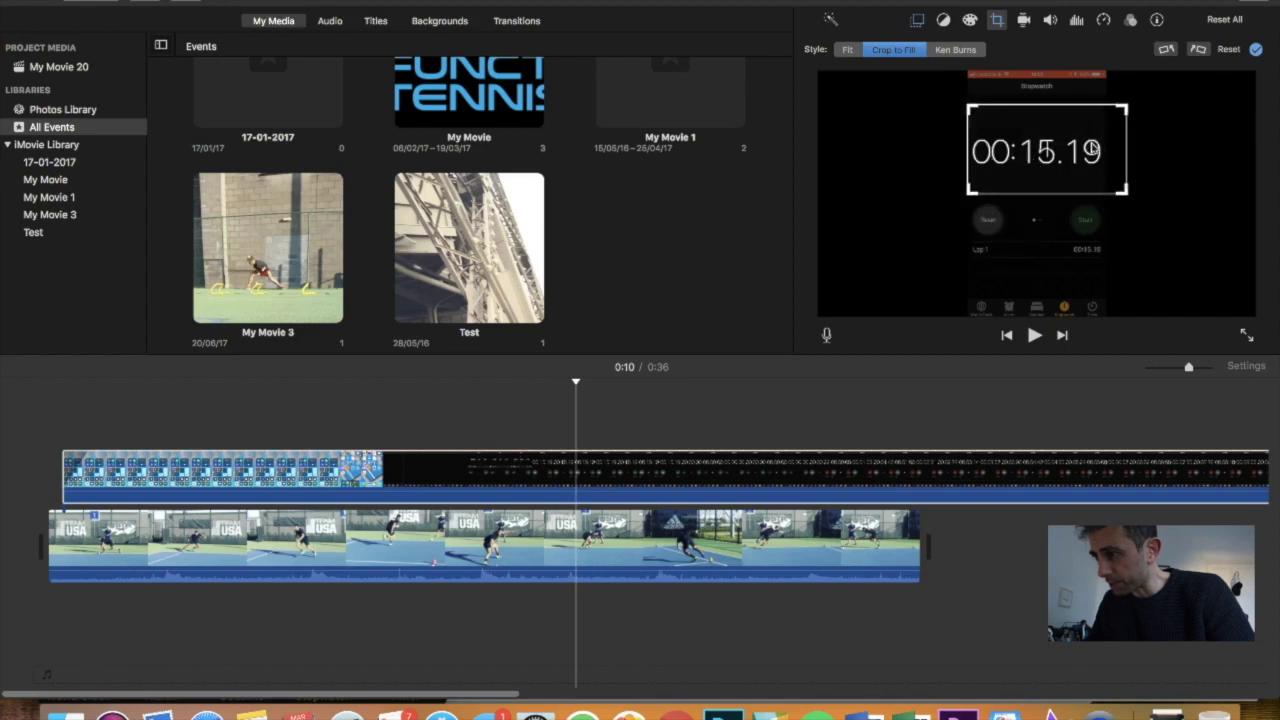
left_click_drag(1121, 189, 1090, 180)
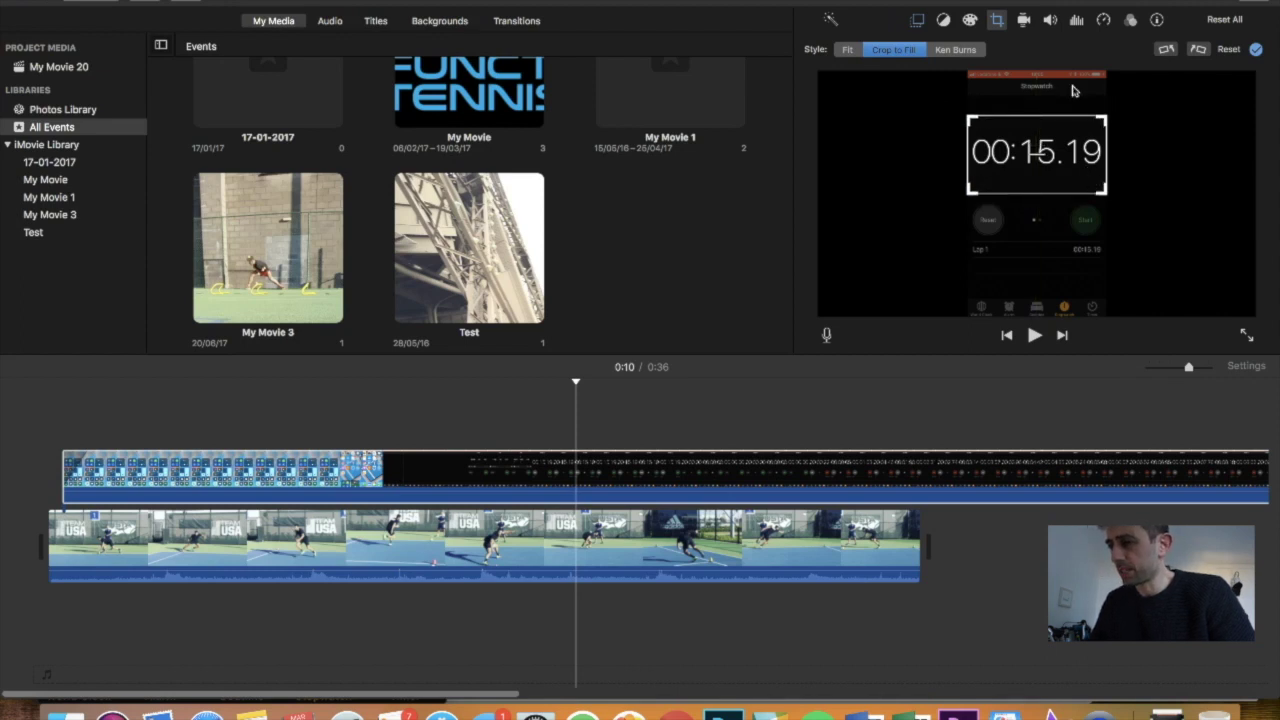
Make the cropped readout a Picture in Picture inset, shrunk into the lower-right corner
left_click(921, 21)
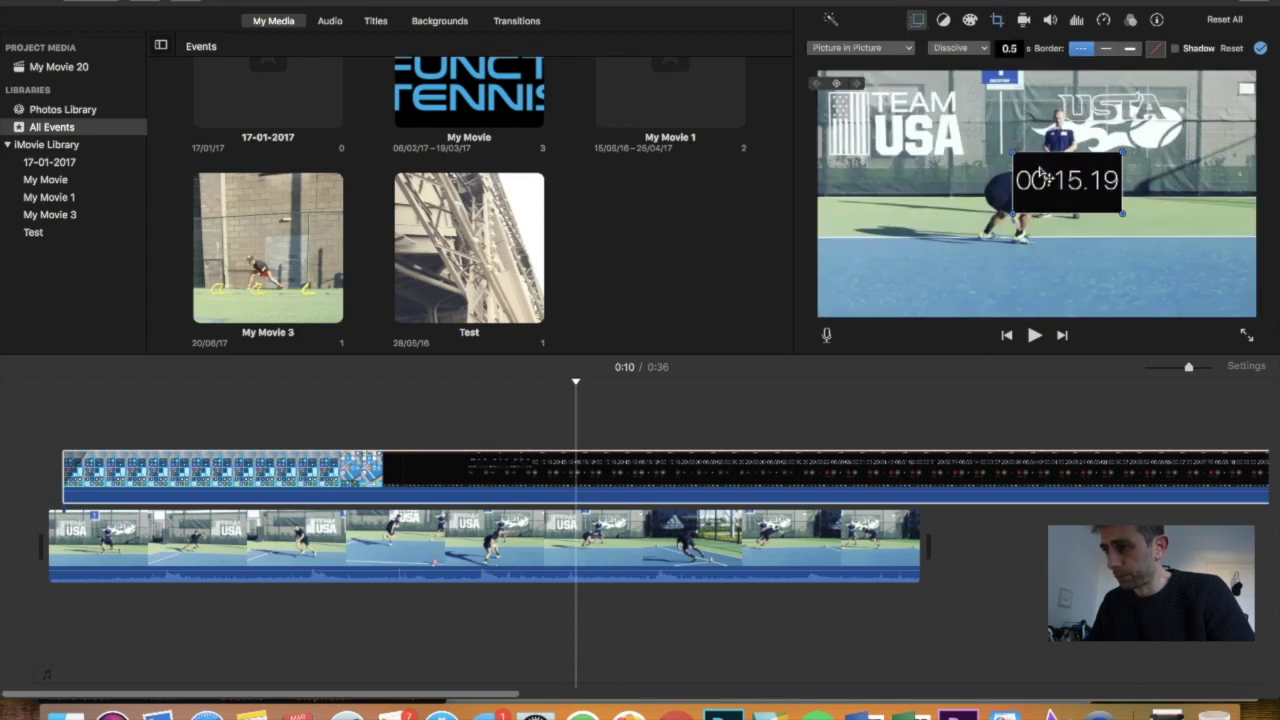
left_click_drag(1062, 190, 1163, 280)
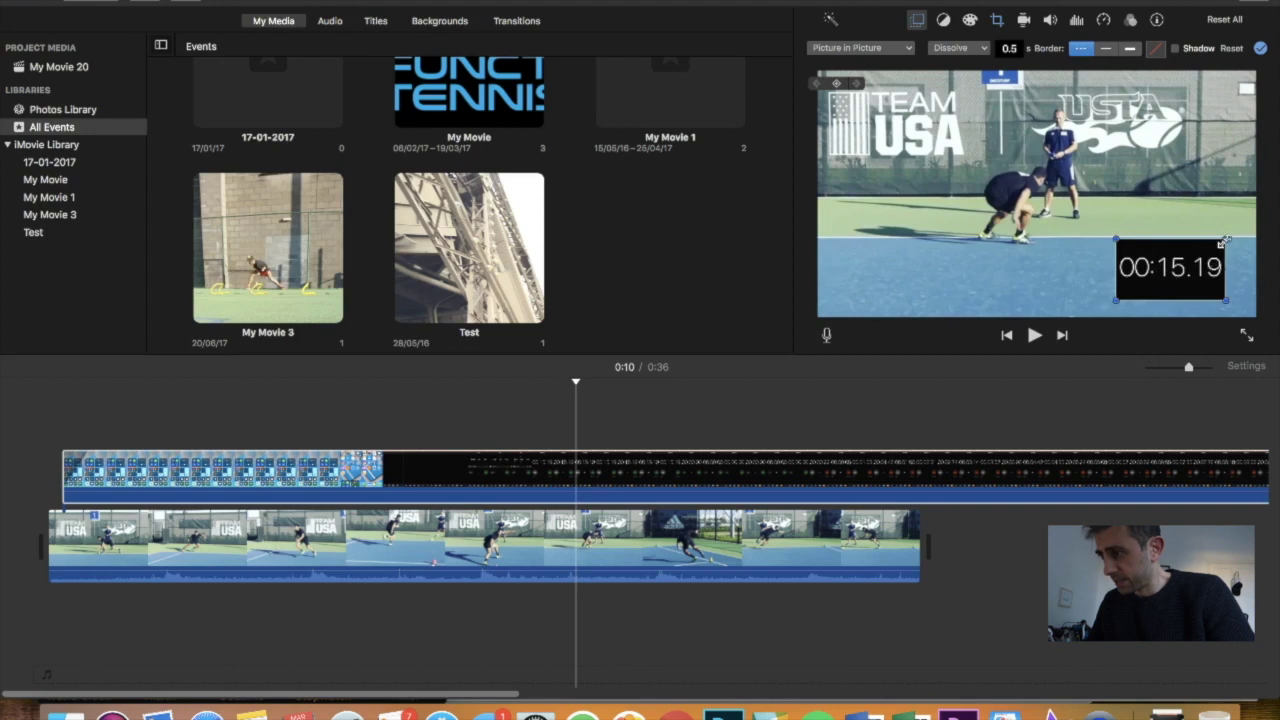
left_click_drag(1222, 242, 1188, 263)
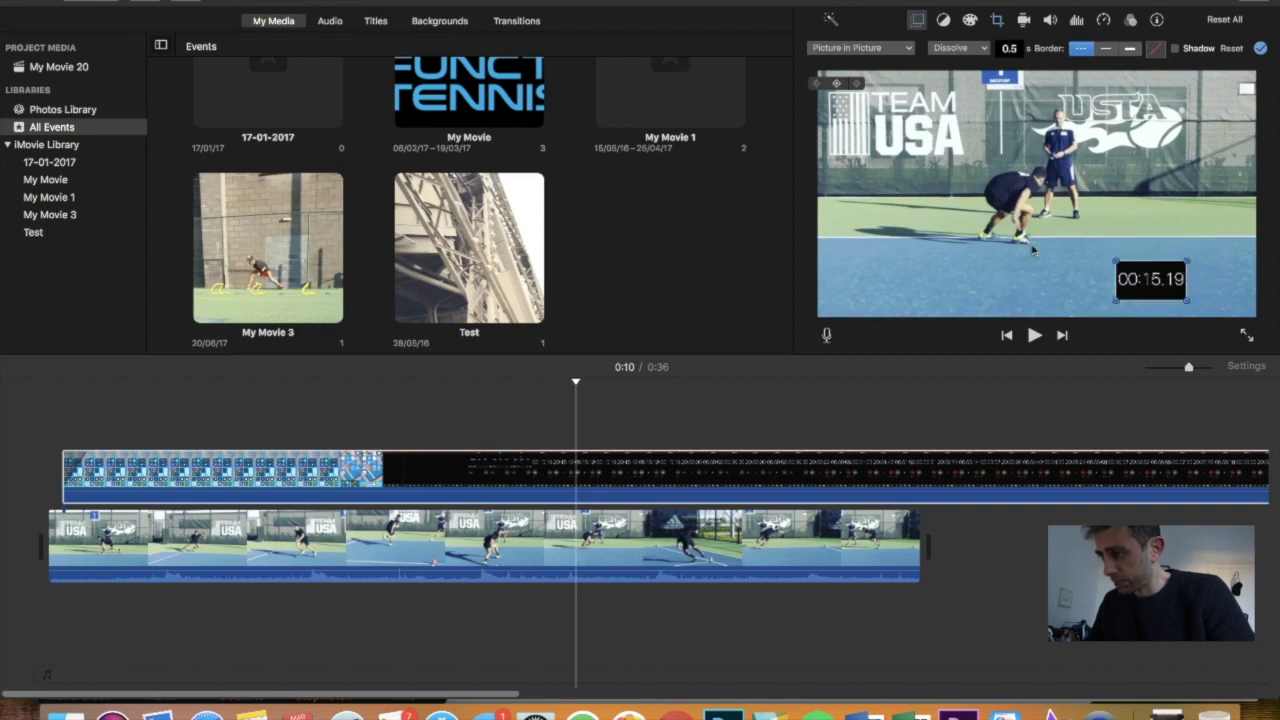
Split the stopwatch overlay where it reads 00:00.00 and delete the earlier part
left_click(527, 473)
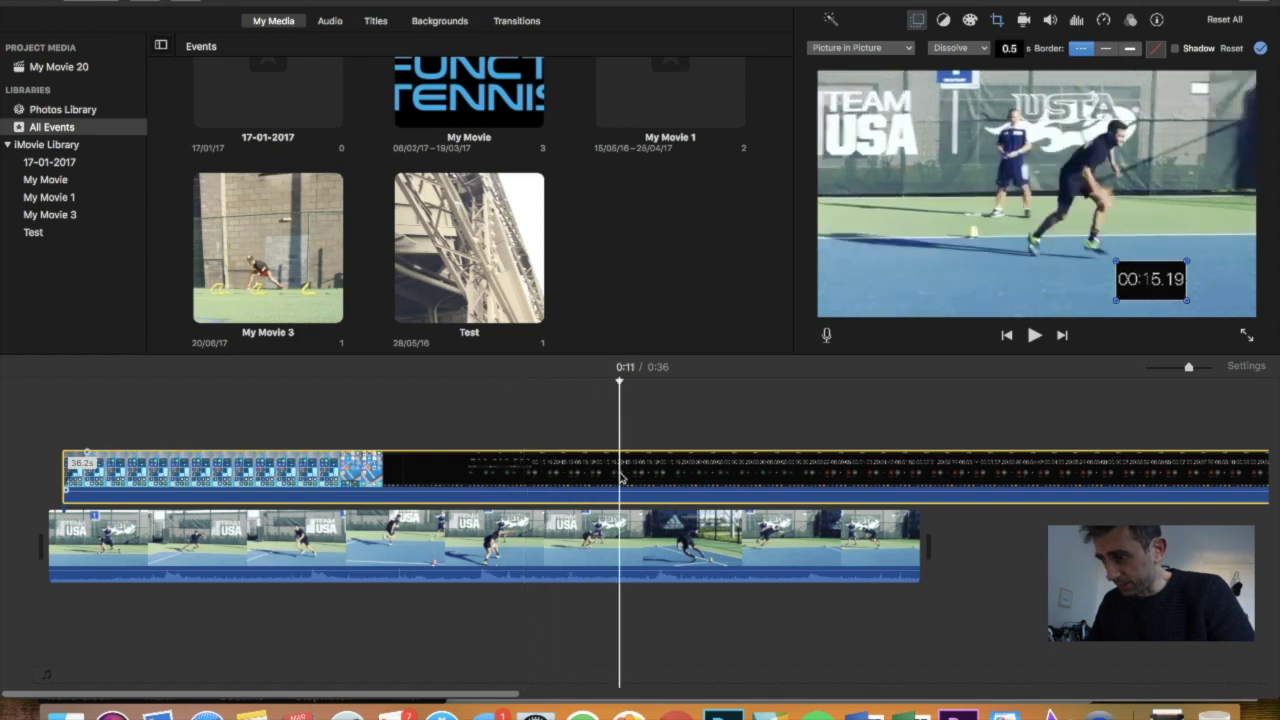
key("space")
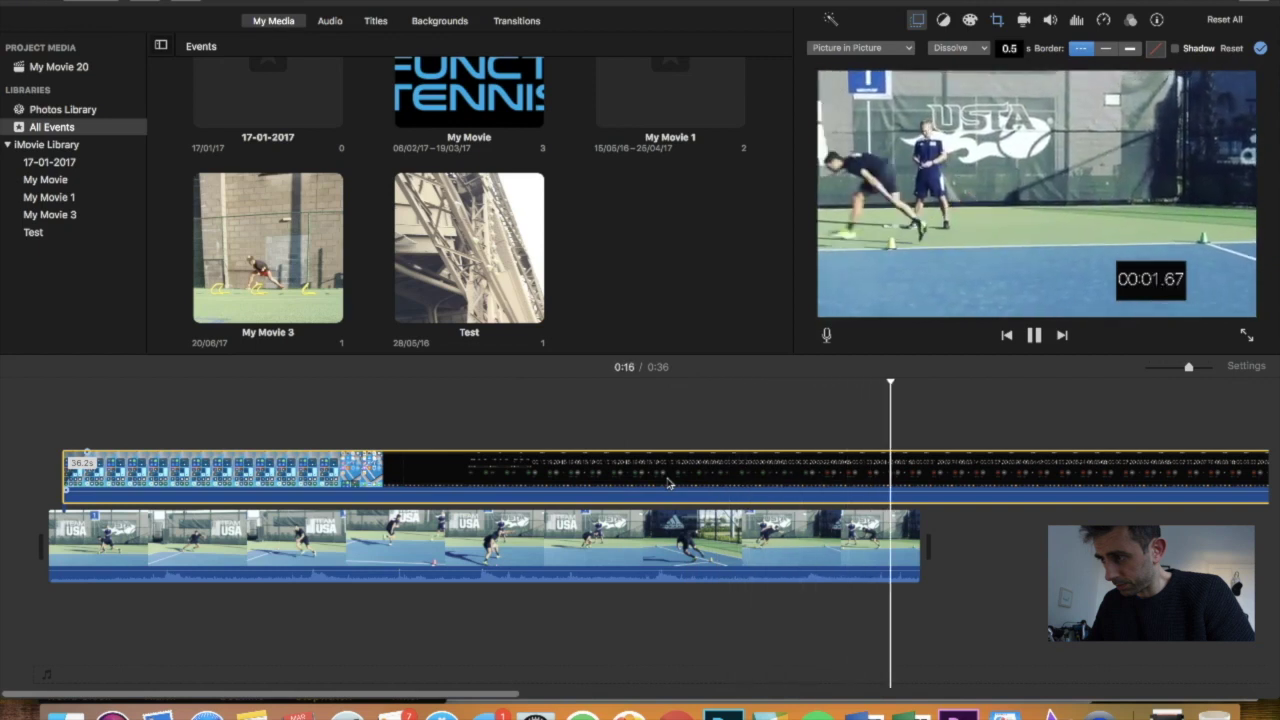
key("space")
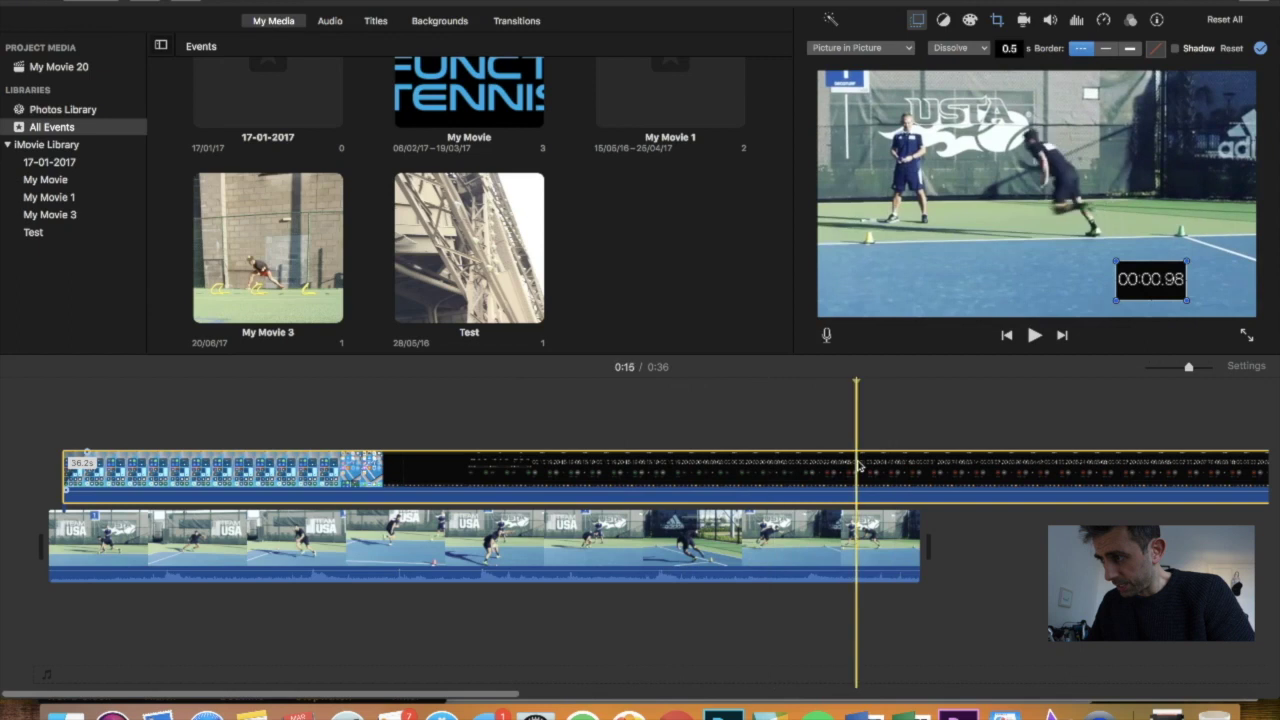
left_click(828, 482)
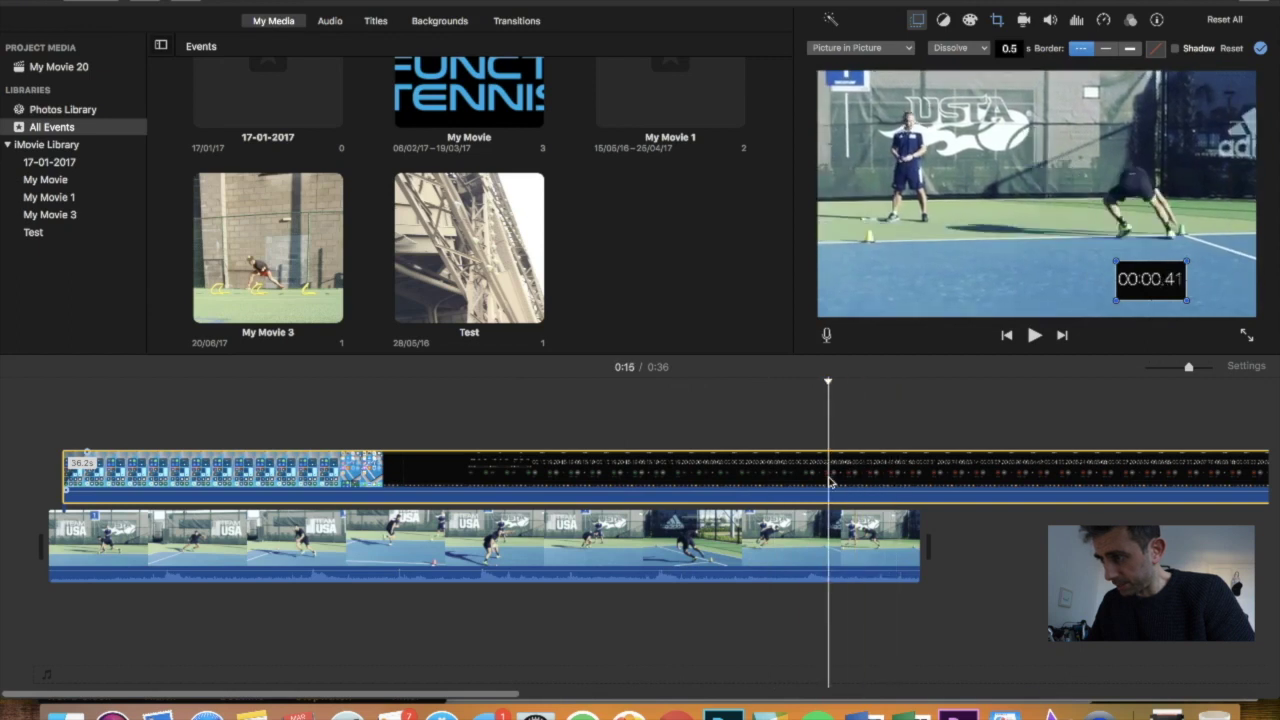
left_click_drag(830, 482, 808, 482)
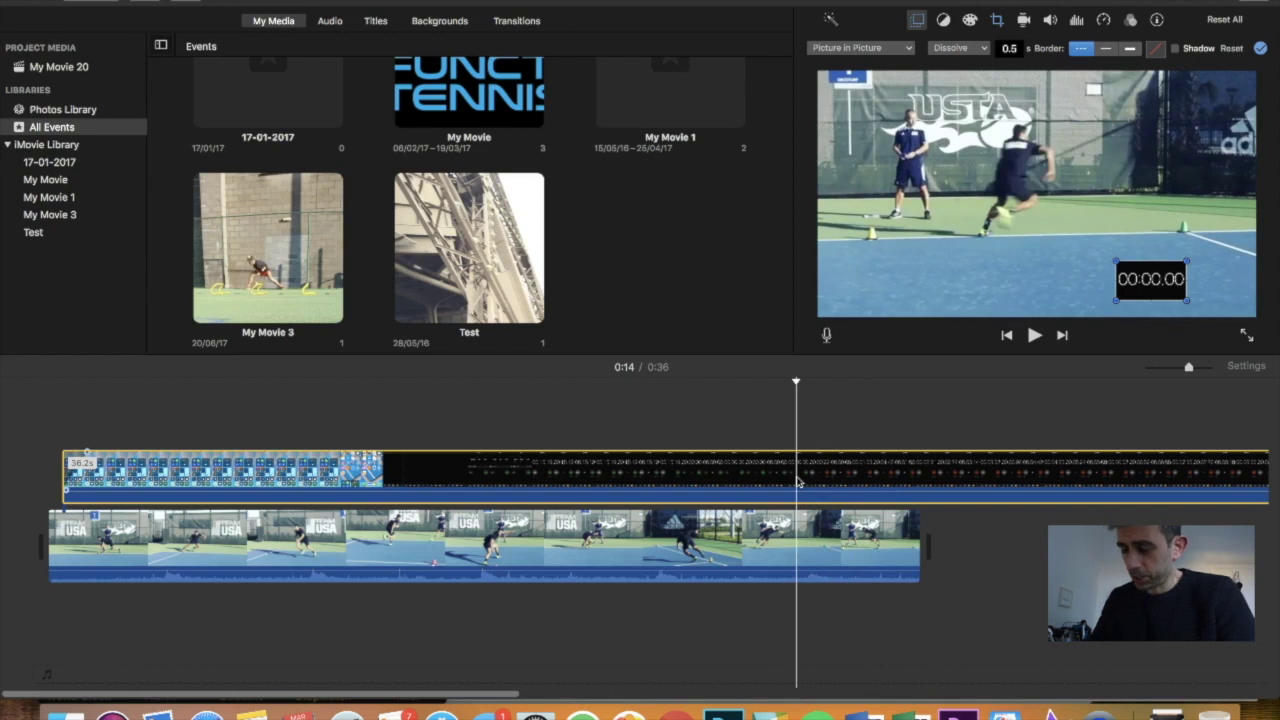
key("super+b")
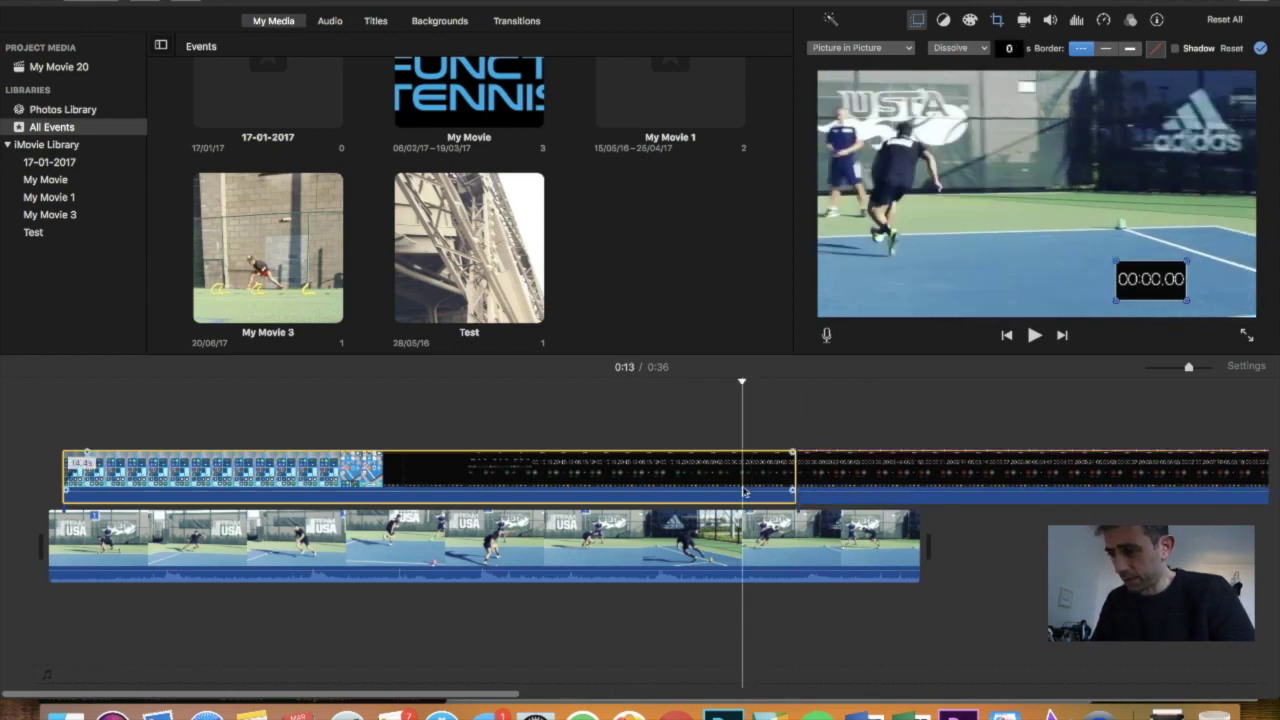
key("Delete")
key("space")
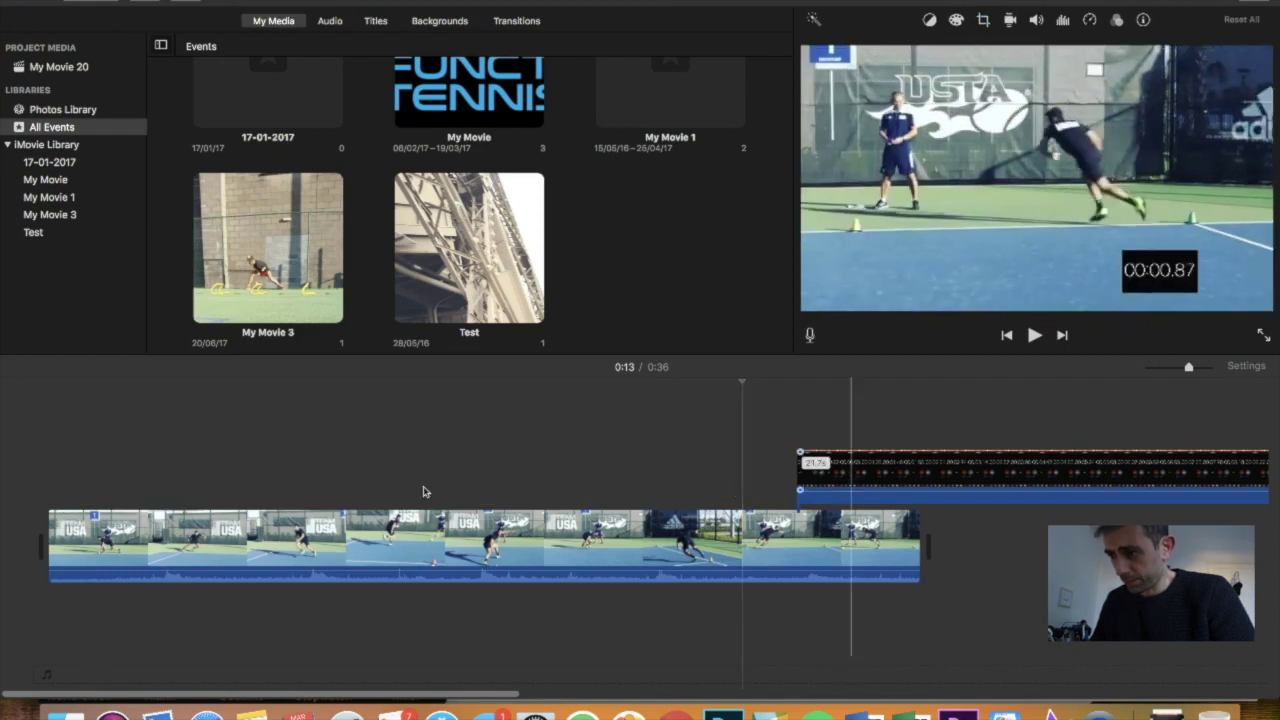
Move the stopwatch overlay to the very start of the movie and preview the timing
left_click_drag(851, 483, 118, 486)
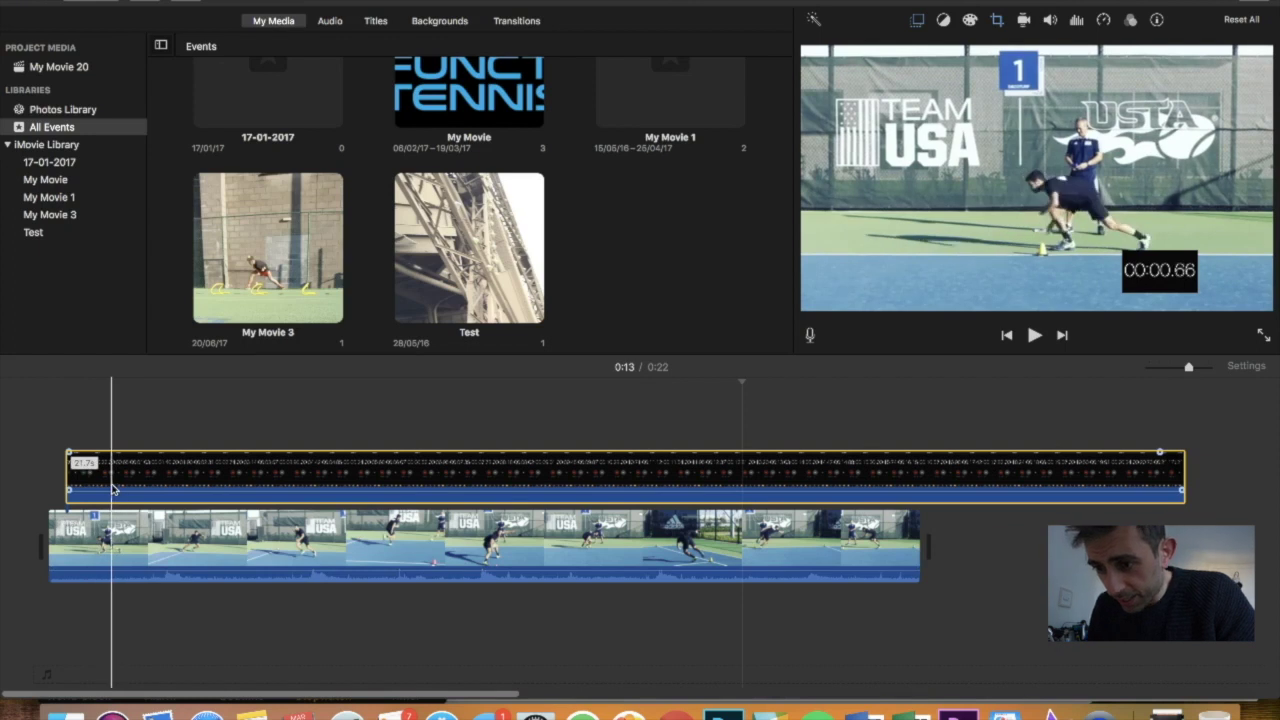
left_click_drag(111, 488, 118, 488)
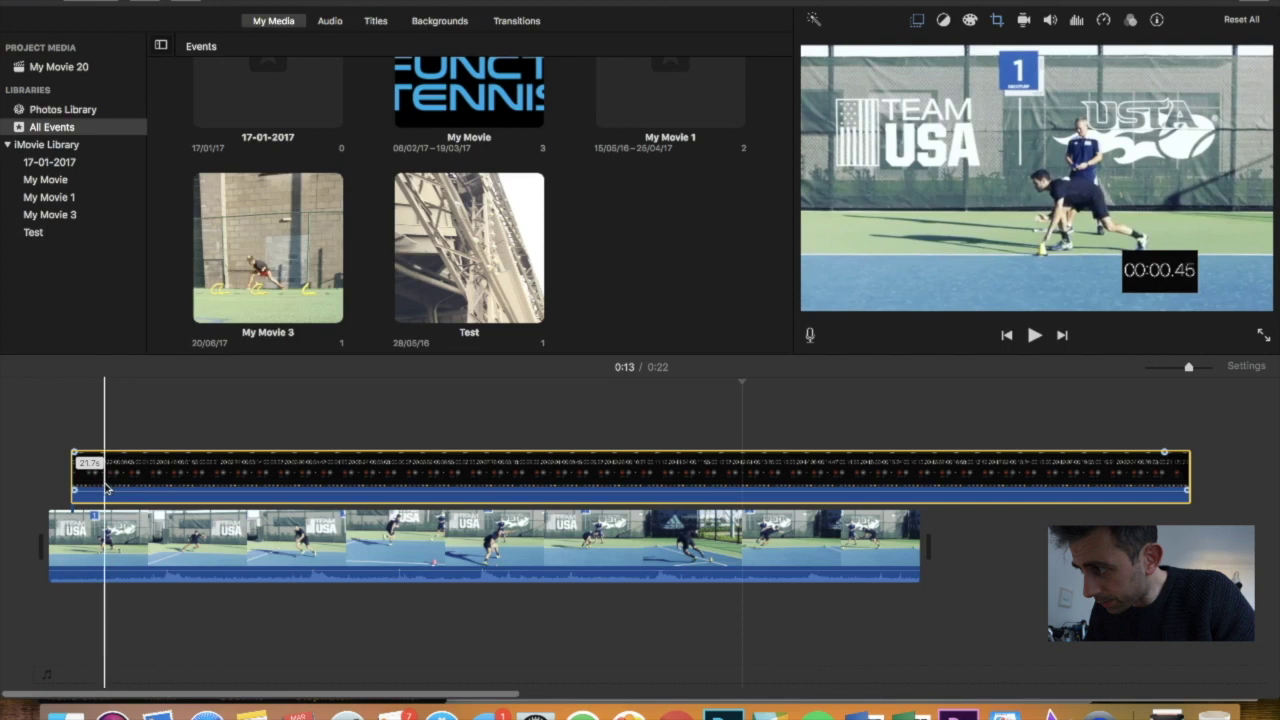
left_click(82, 550)
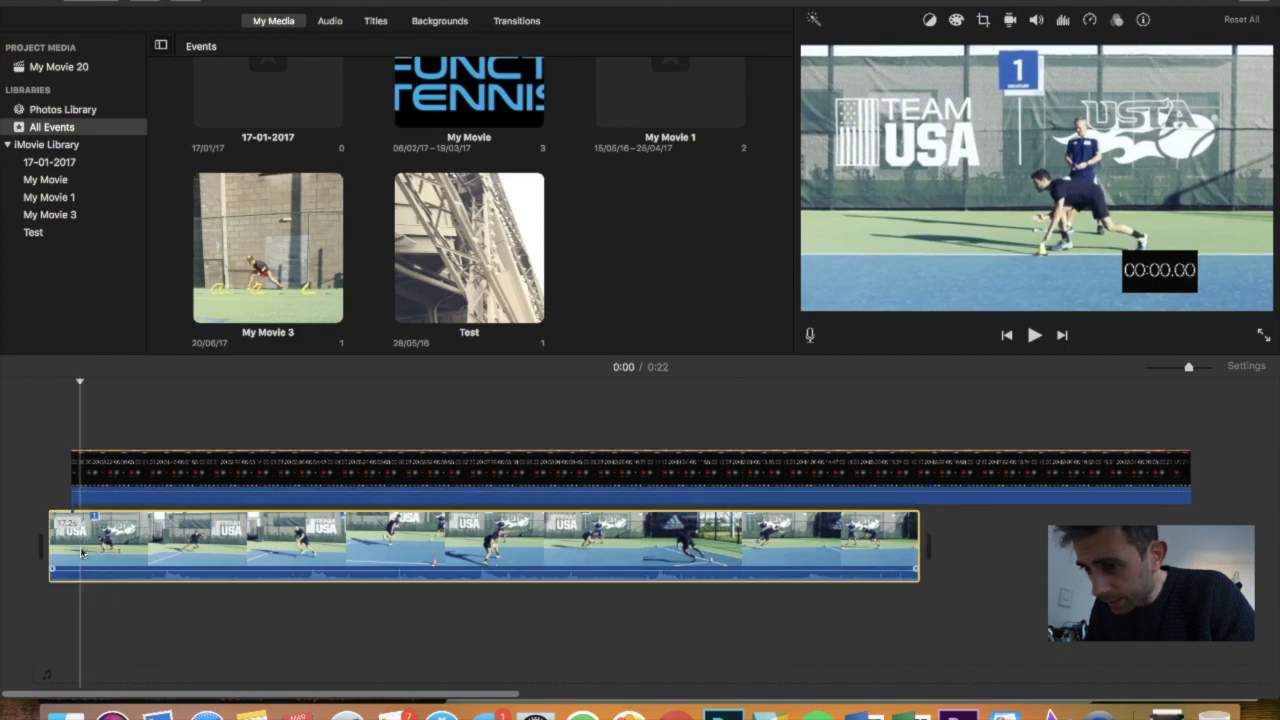
key("space")
key("space")
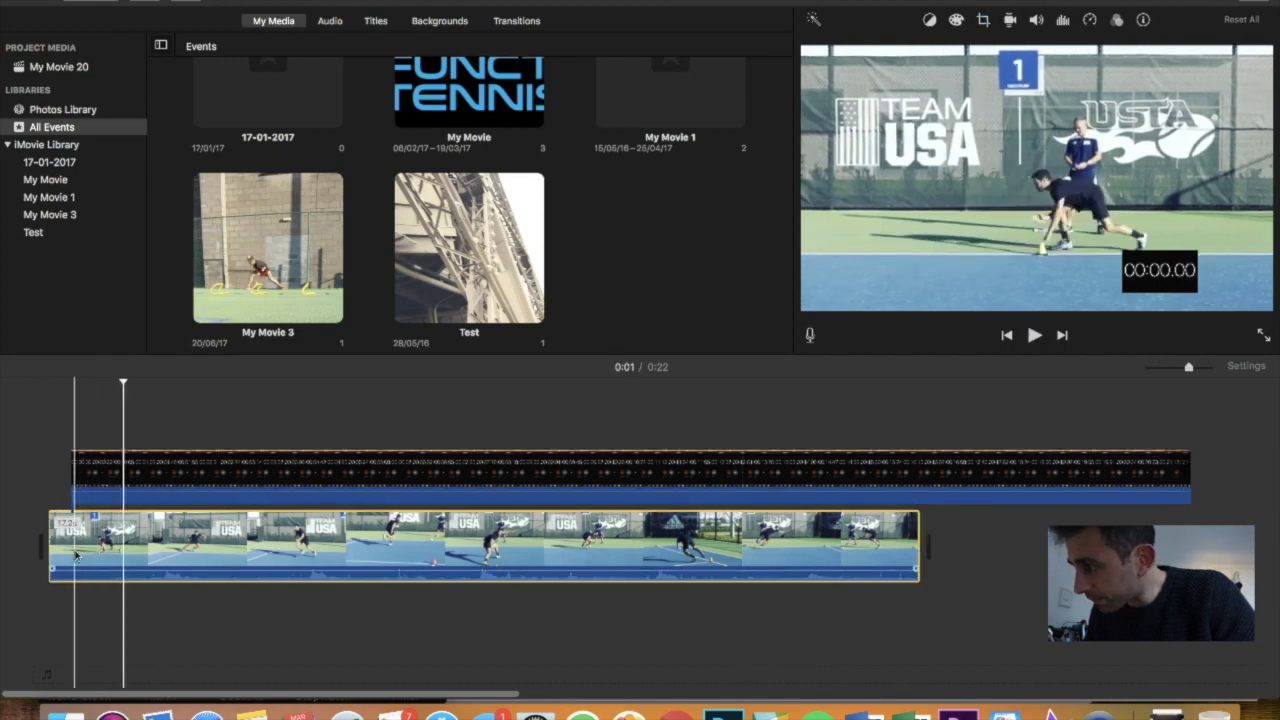
key("space")
key("space")
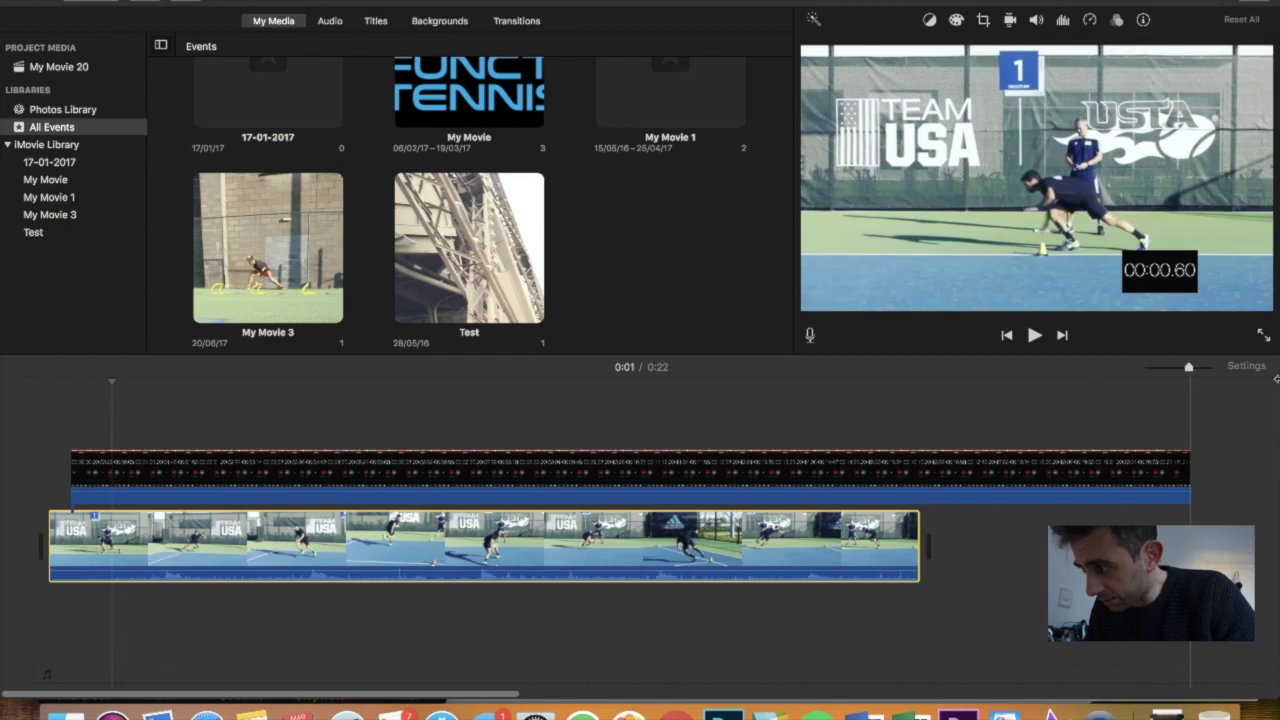
Nudge the overlay right in small steps until the clock starts with the sprint, about 0:01
left_click_drag(1190, 371, 1198, 369)
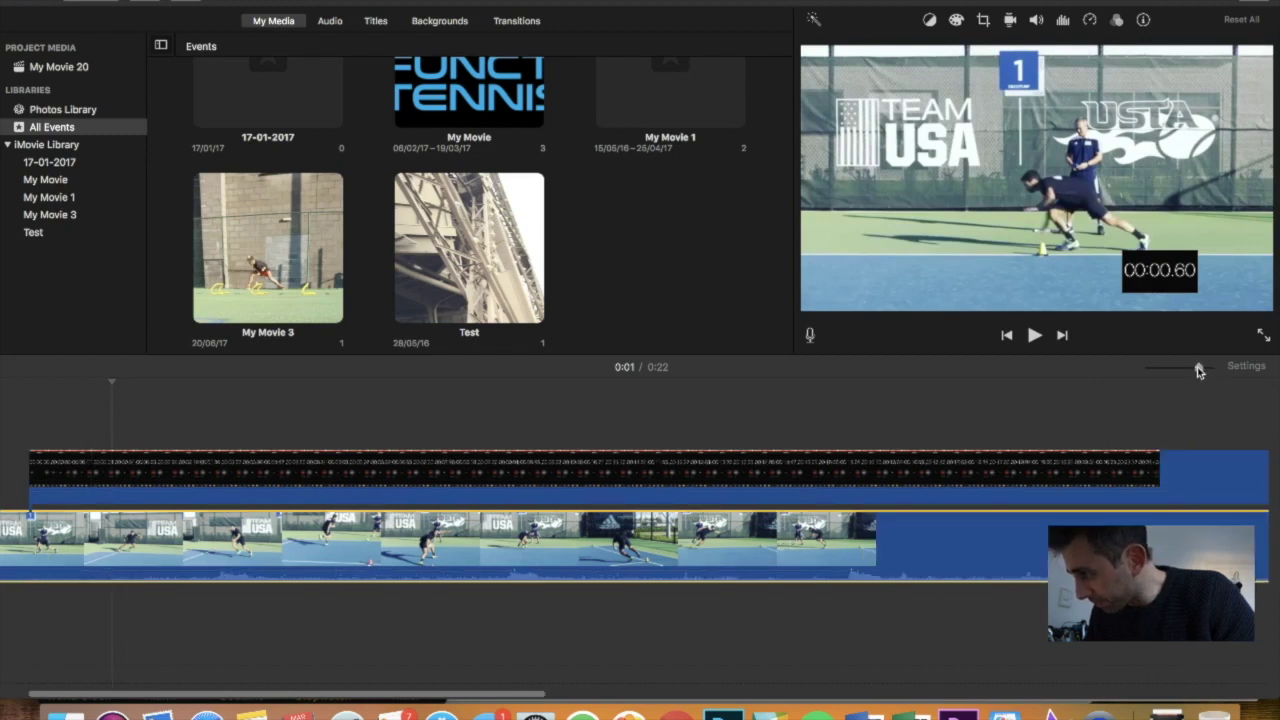
scroll(490, 590, "left", 2)
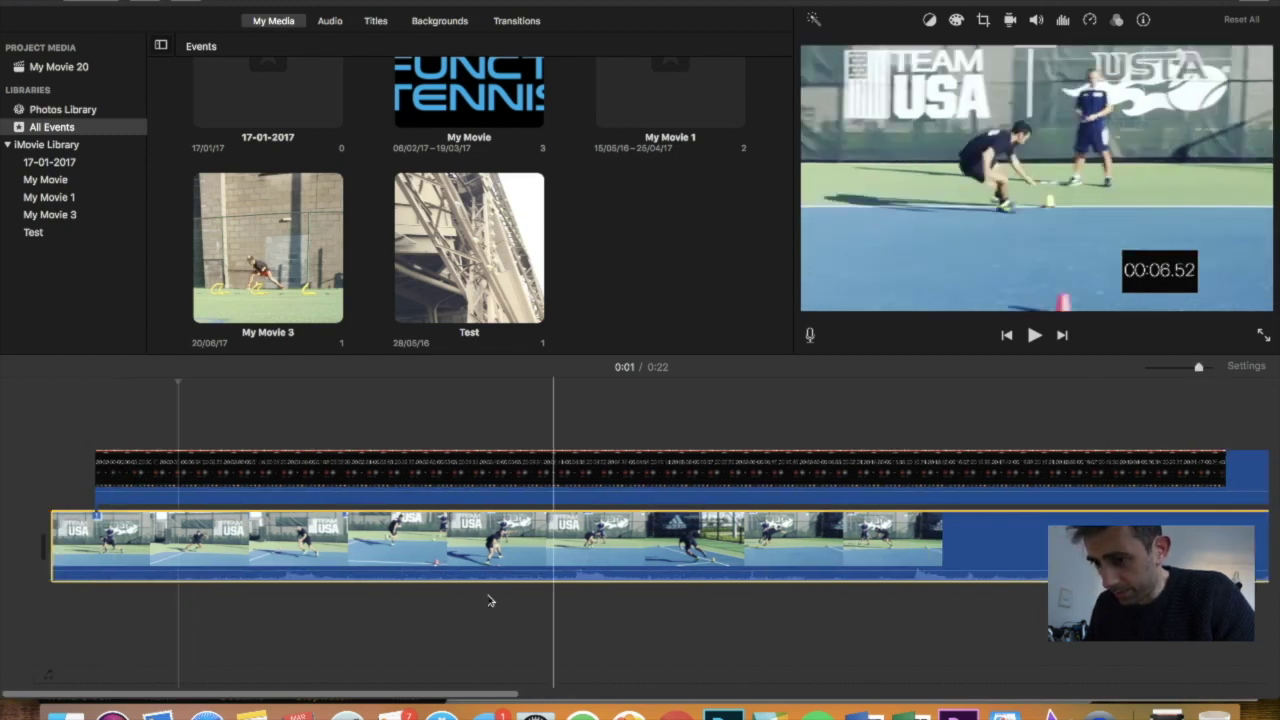
left_click(124, 481)
left_click_drag(124, 481, 130, 481)
left_click(86, 527)
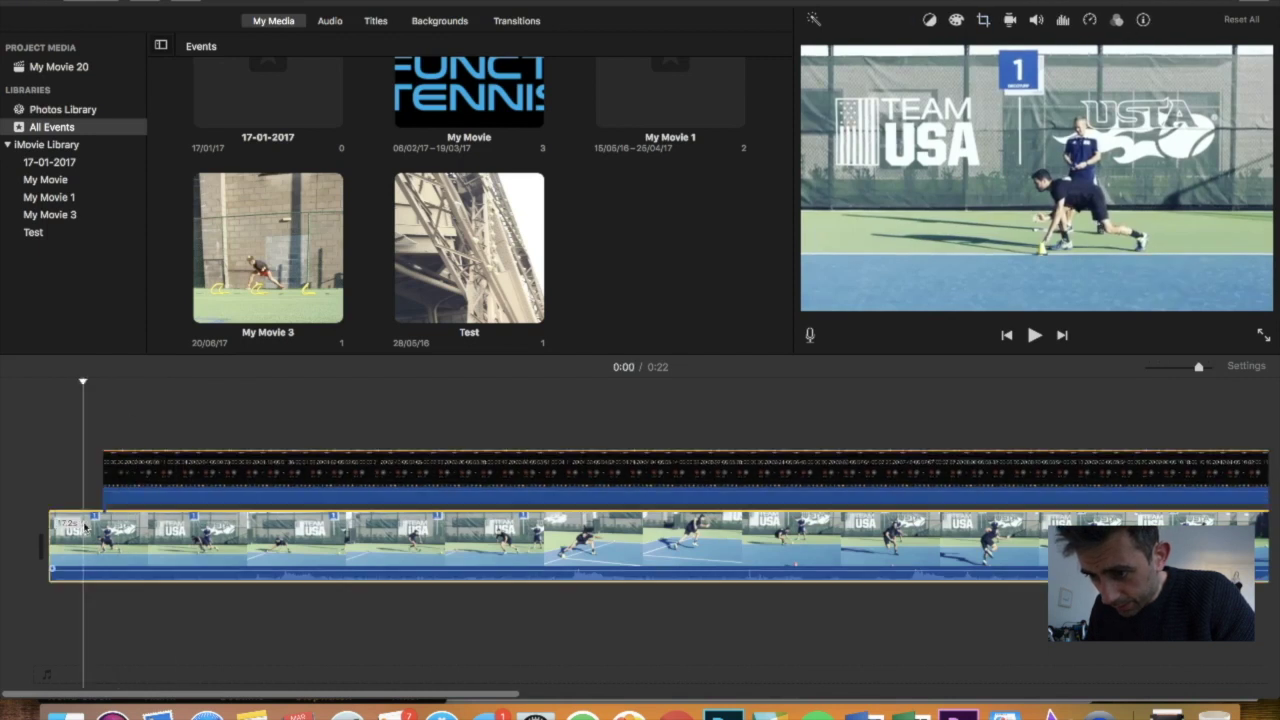
key("space")
key("space")
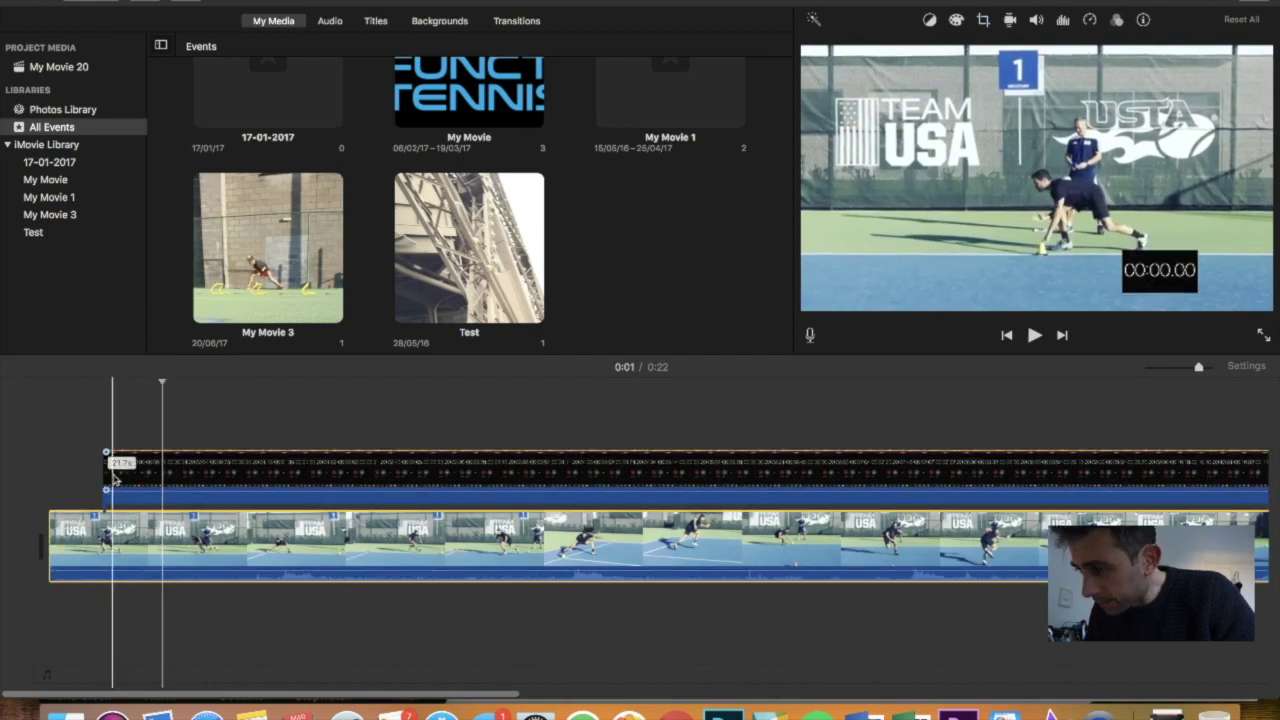
left_click_drag(117, 480, 139, 480)
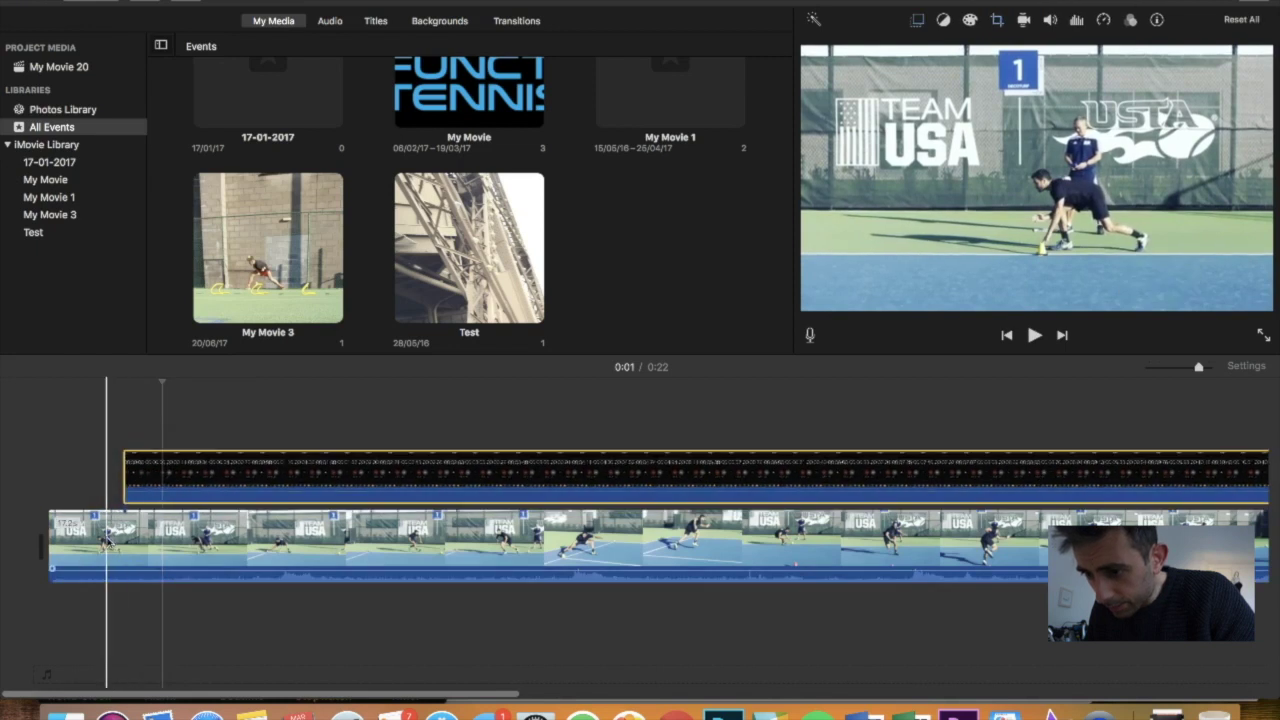
key("space")
key("space")
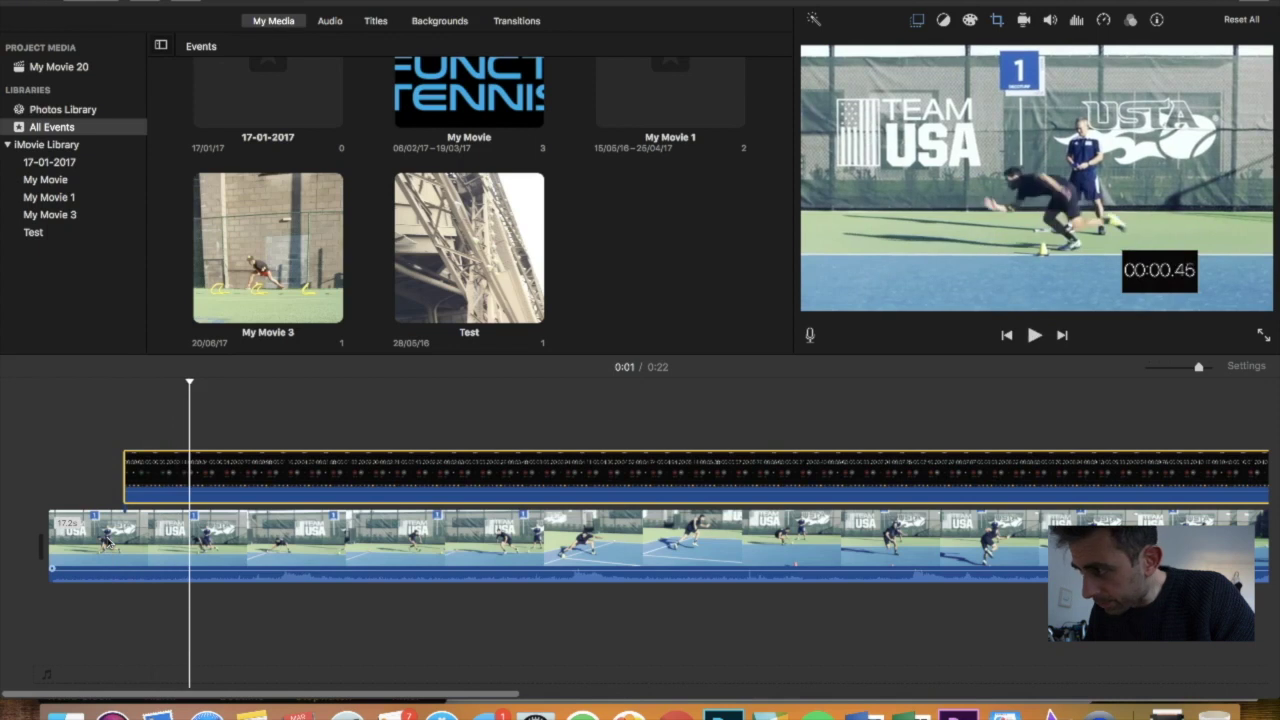
left_click_drag(153, 487, 176, 487)
key("space")
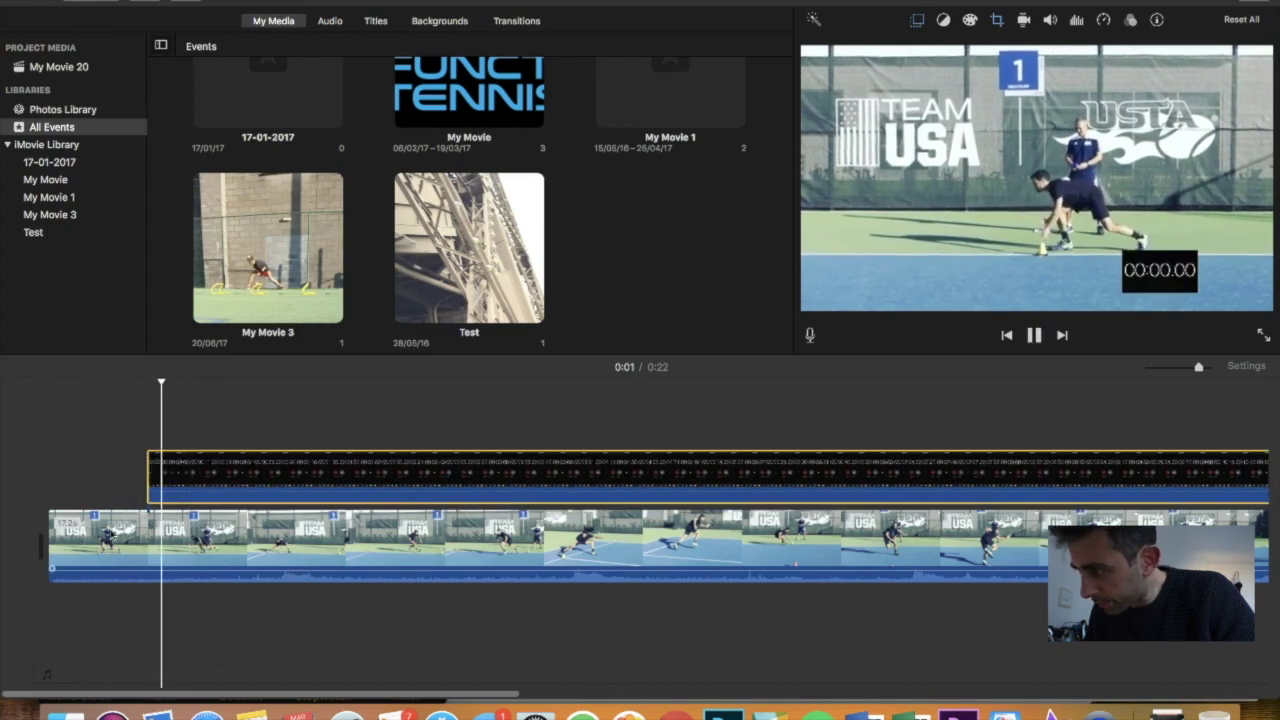
key("space")
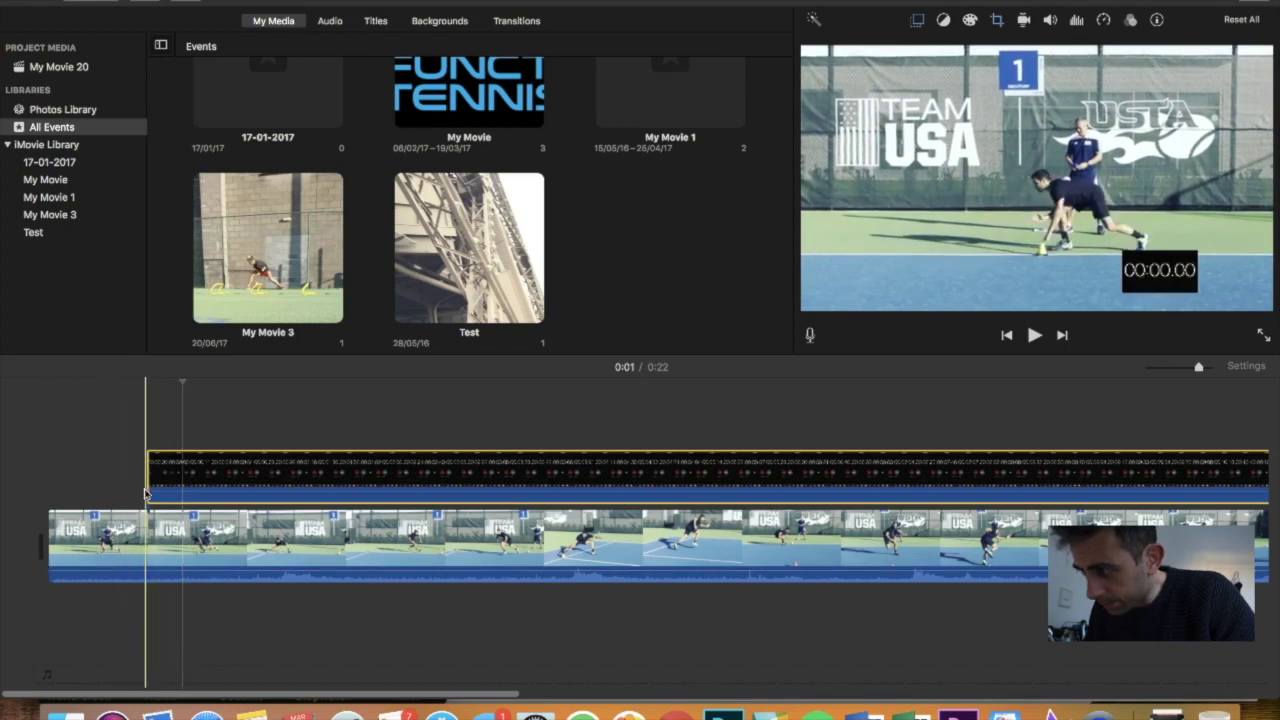
left_click_drag(147, 490, 150, 490)
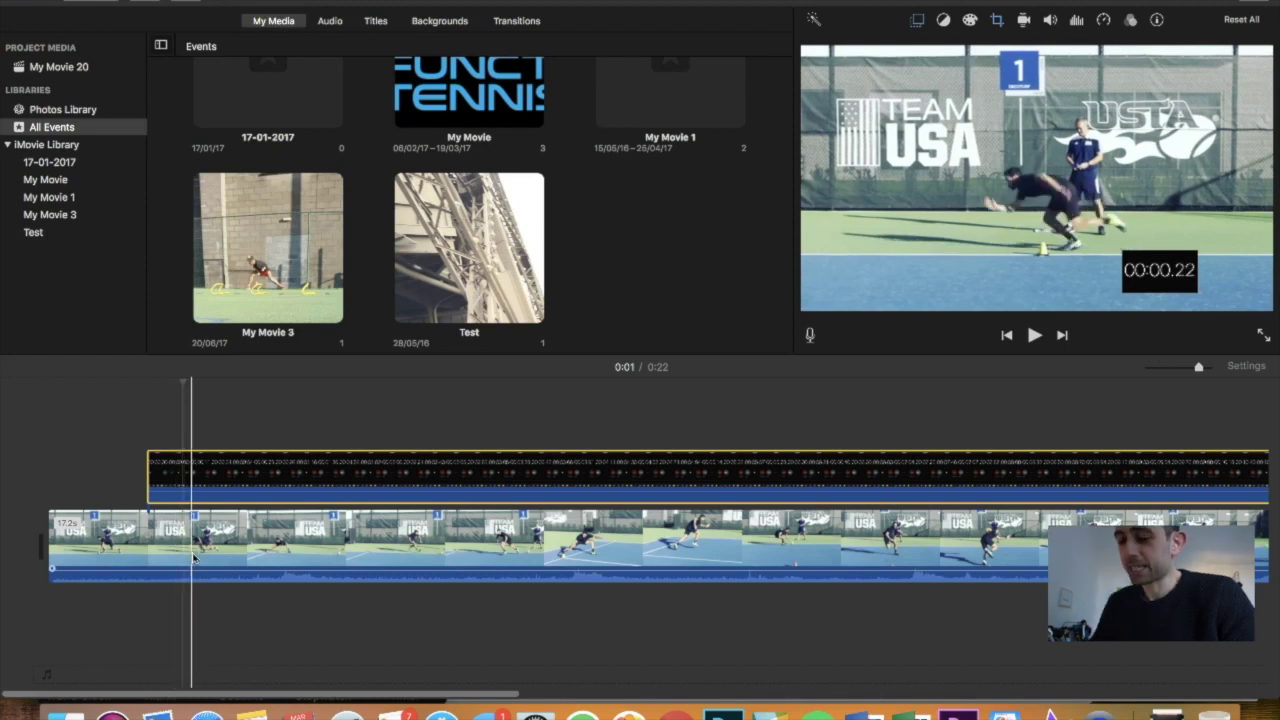
key("space")
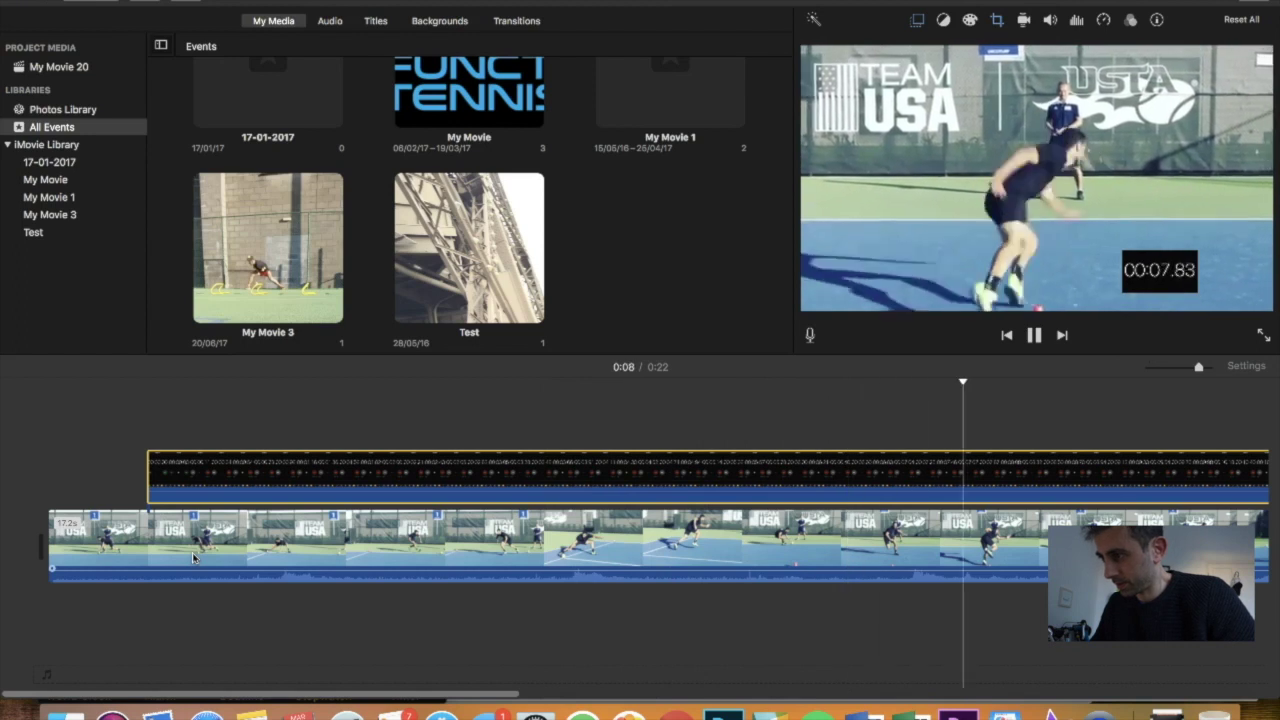
scroll(193, 557, "right", 10)
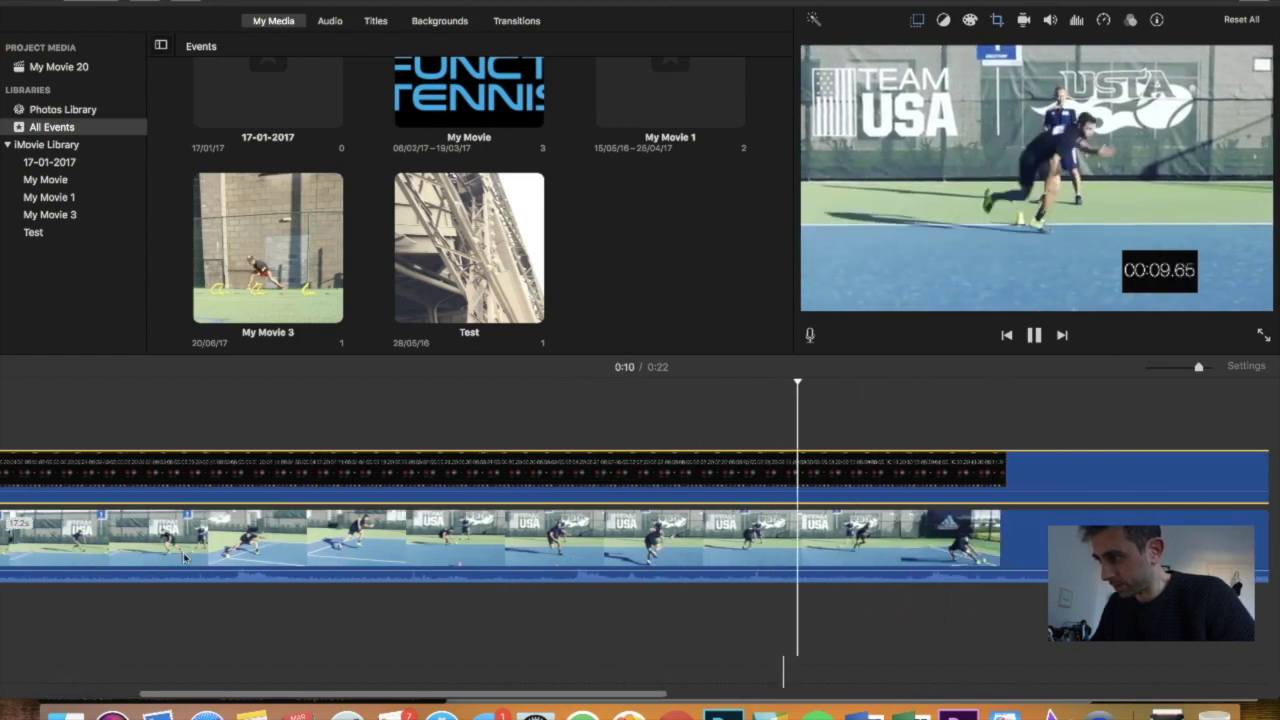
scroll(184, 558, "right", 4)
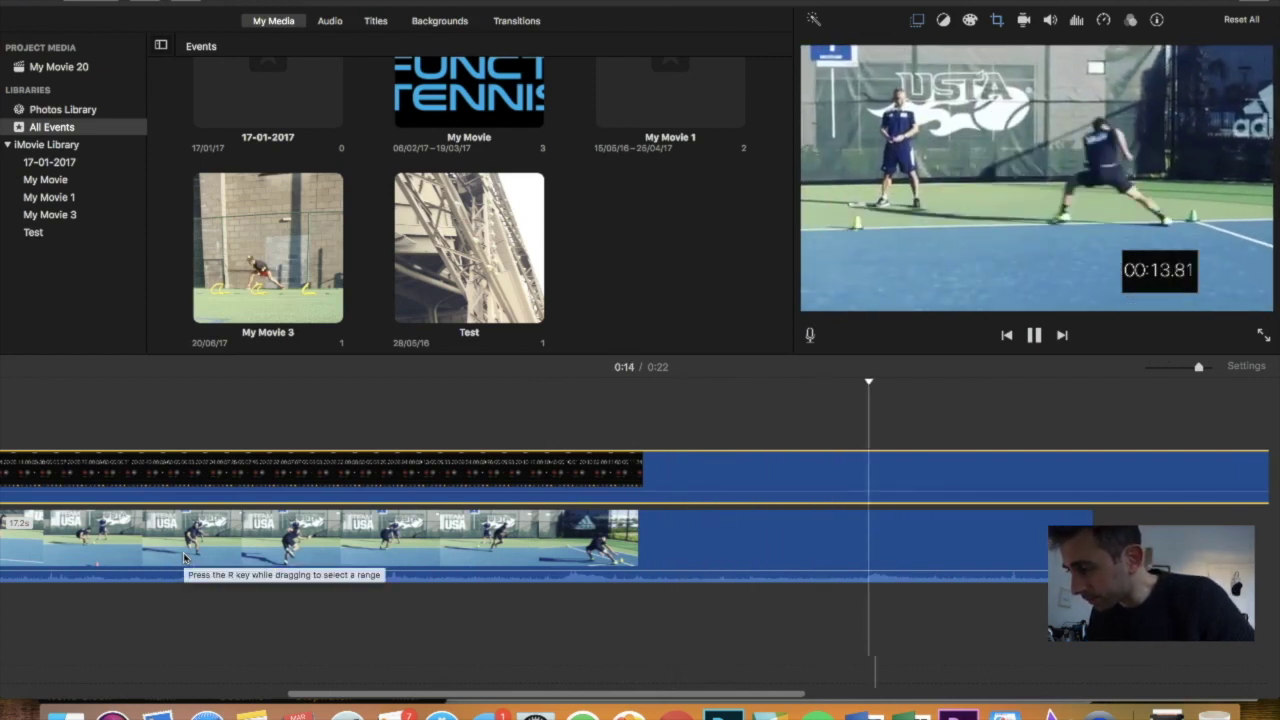
key("space")
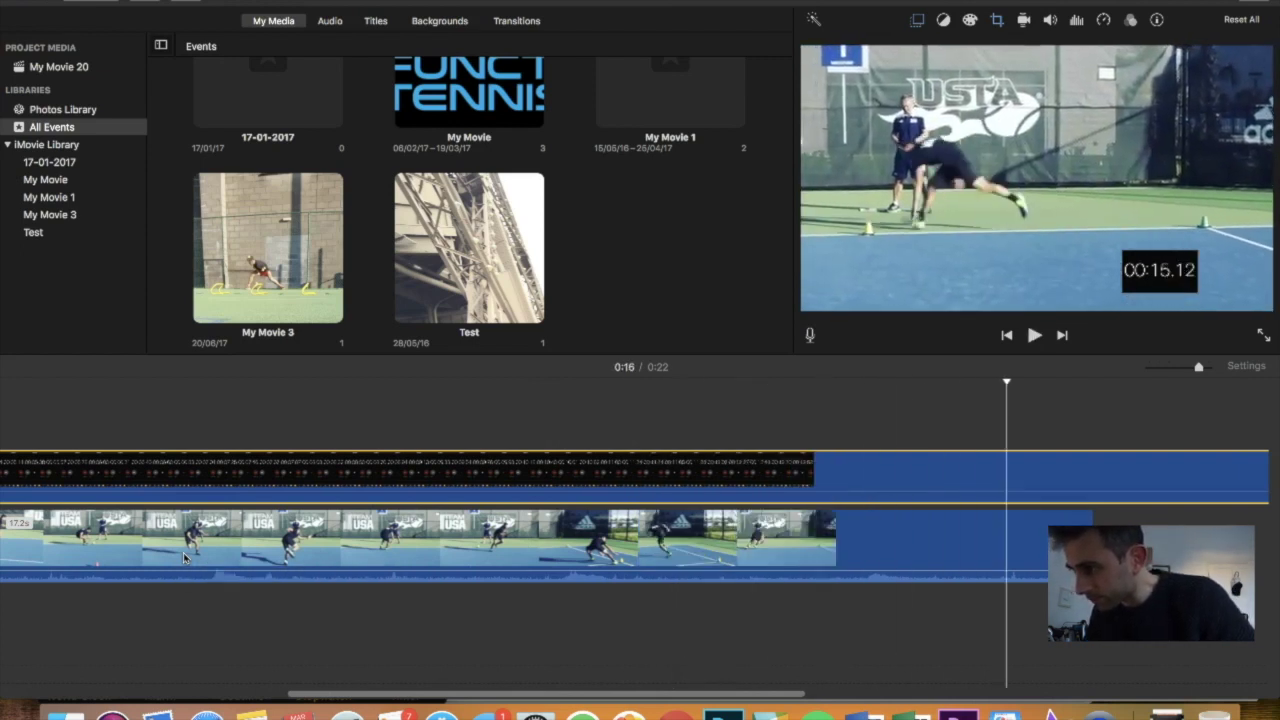
key("Right")
key("Right")
key("Right")
key("Right")
key("Right")
key("Right")
key("Right")
key("Right")
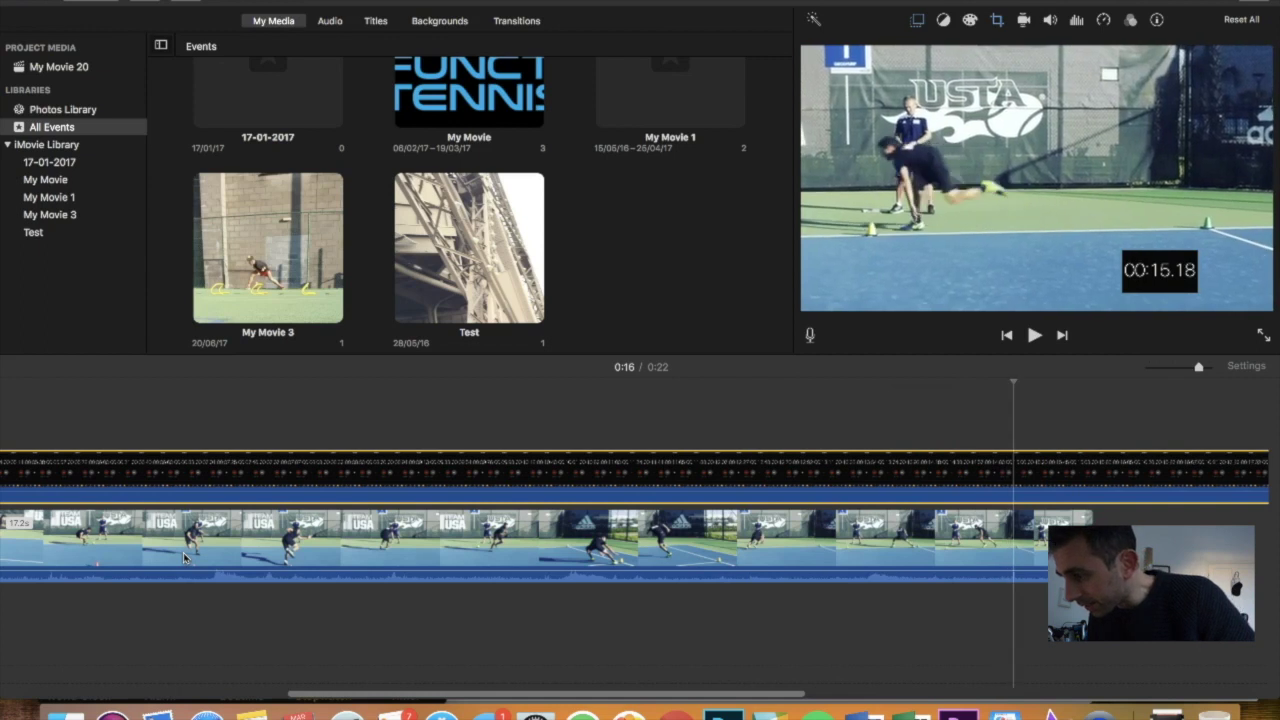
key("Right")
key("Right")
key("Right")
key("Right")
key("Right")
key("Right")
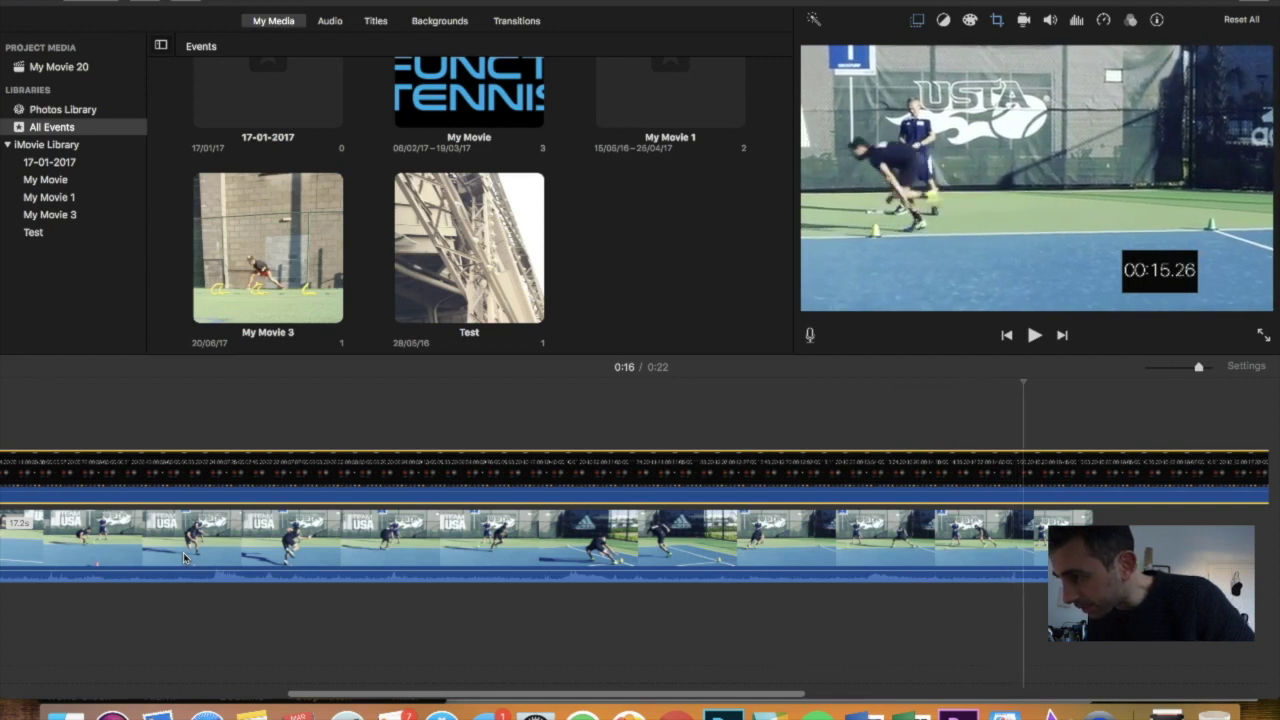
key("Left")
key("Left")
key("Left")
key("Left")
key("Left")
key("Left")
key("Left")
key("Left")
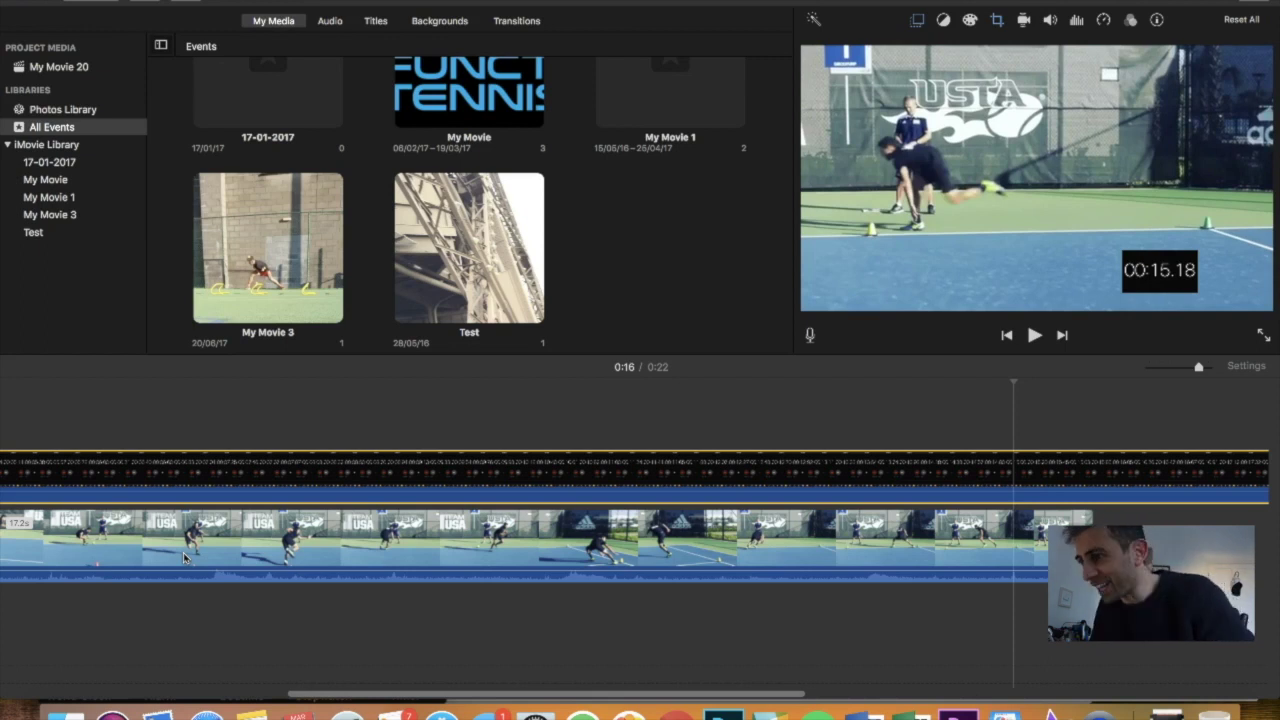
key("Right")
key("Right")
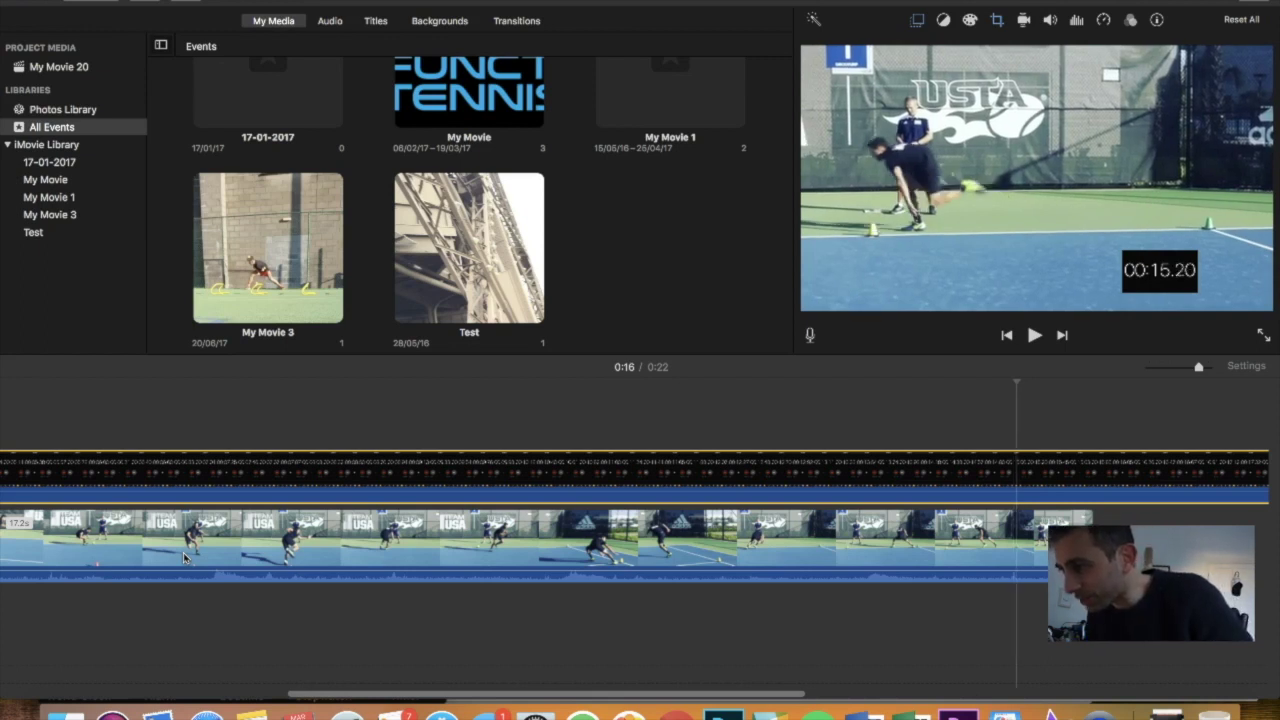
key("Right")
key("Right")
key("Right")
key("Right")
key("Right")
key("Right")
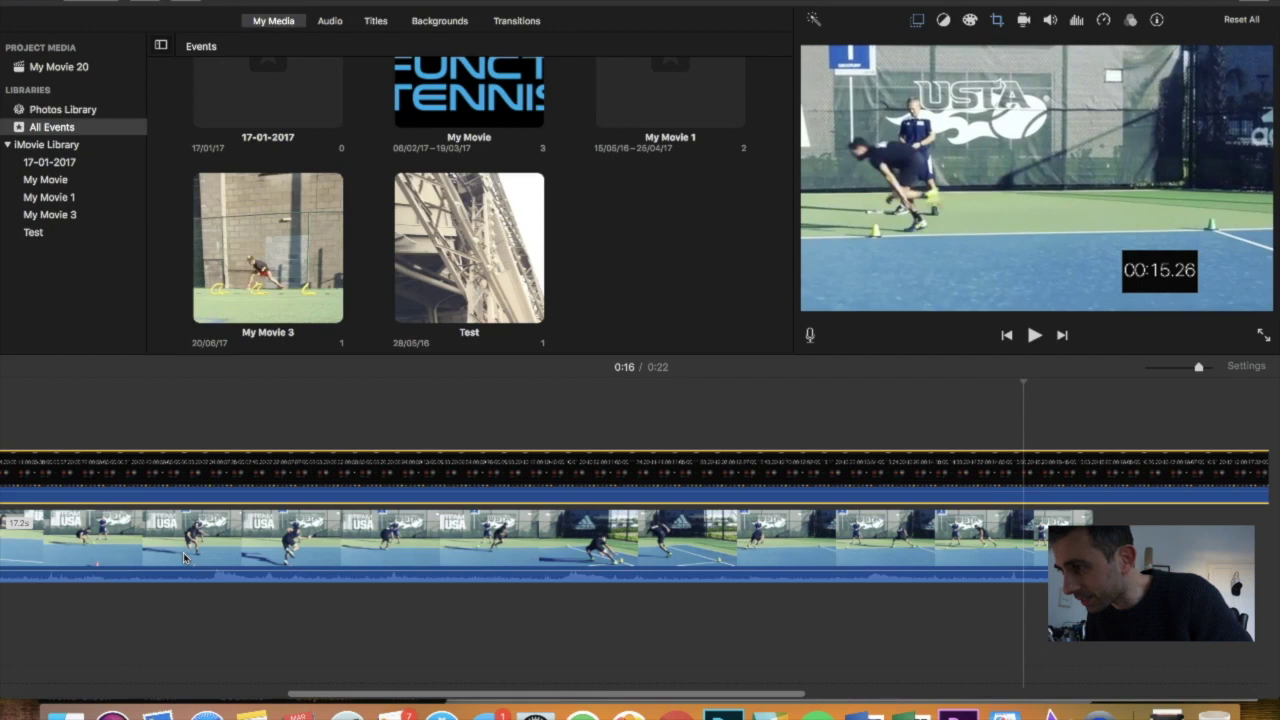
key("Left")
key("Left")
key("Left")
key("Left")
key("Left")
key("Left")
key("Left")
key("Left")
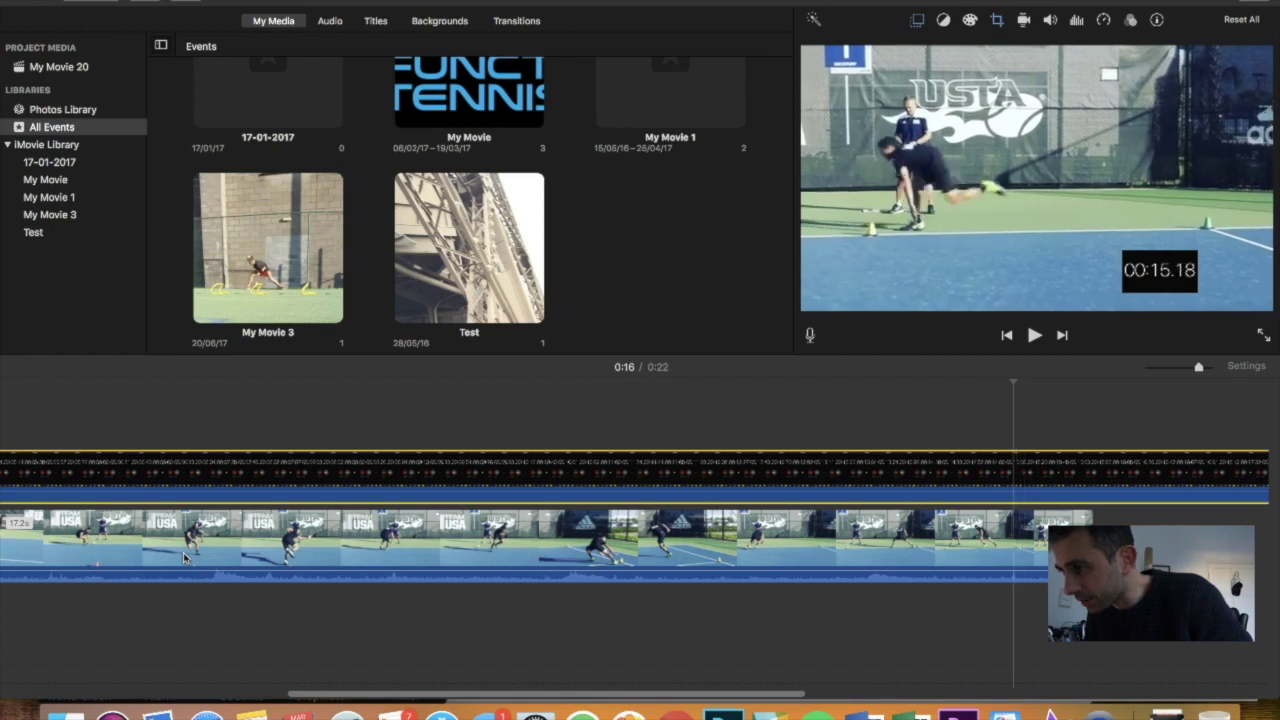
key("Left")
key("Left")
key("Left")
key("Left")
key("Left")
key("Left")
key("Left")
key("Left")
key("Left")
key("Left")
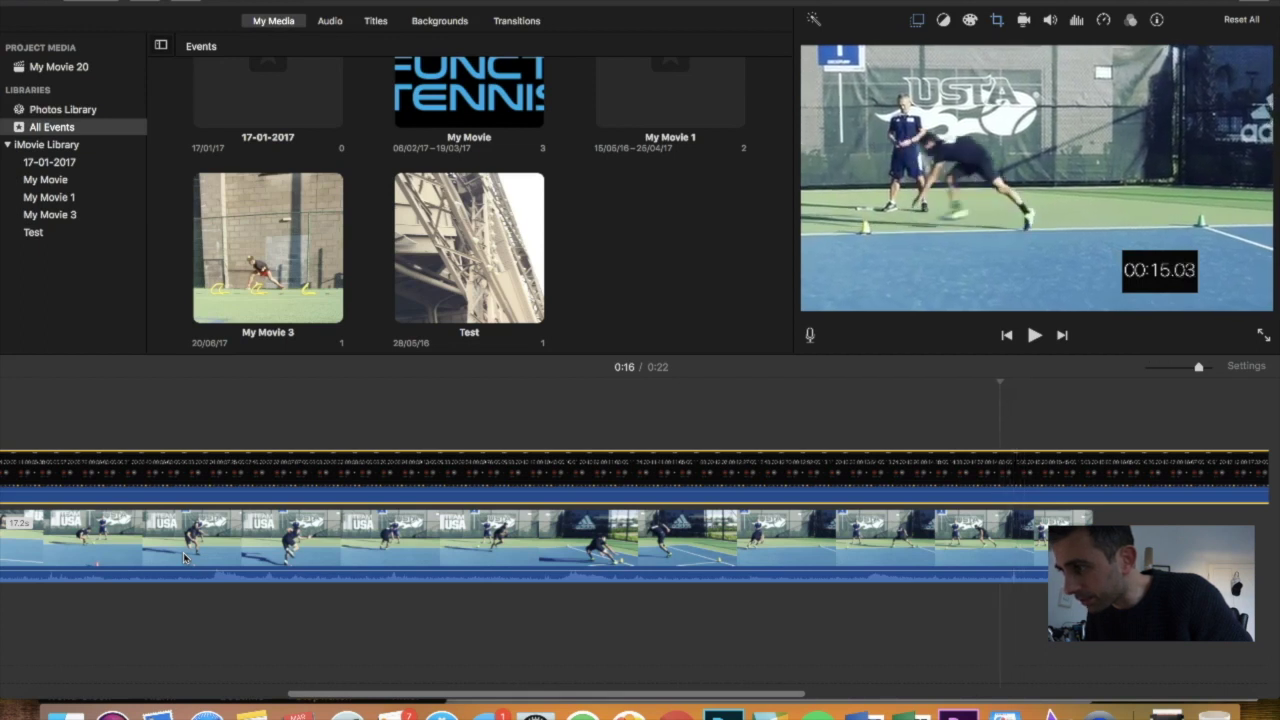
key("Right")
key("Right")
key("Right")
key("Right")
key("Right")
key("Right")
key("Right")
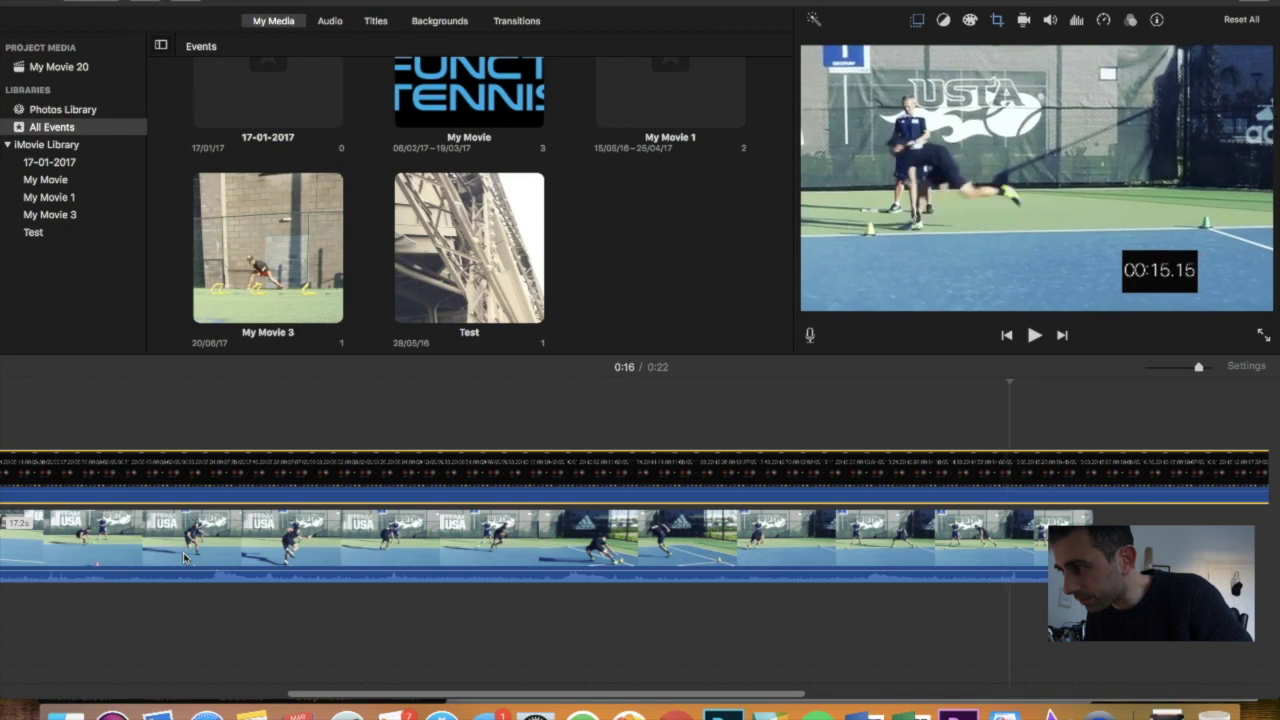
key("Right")
key("Right")
key("Right")
key("Right")
key("Right")
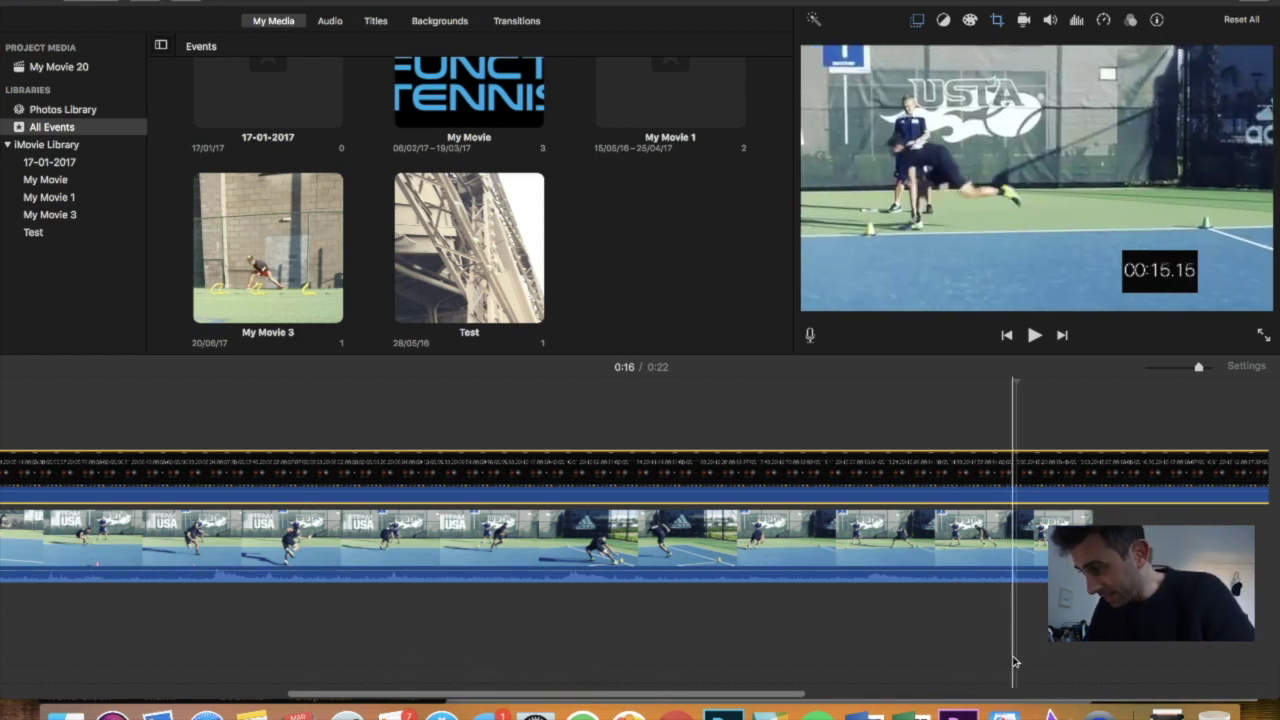
Split the stopwatch overlay at the sprint finish, delete the remainder, and preview the 0:17 movie
key("super+b")
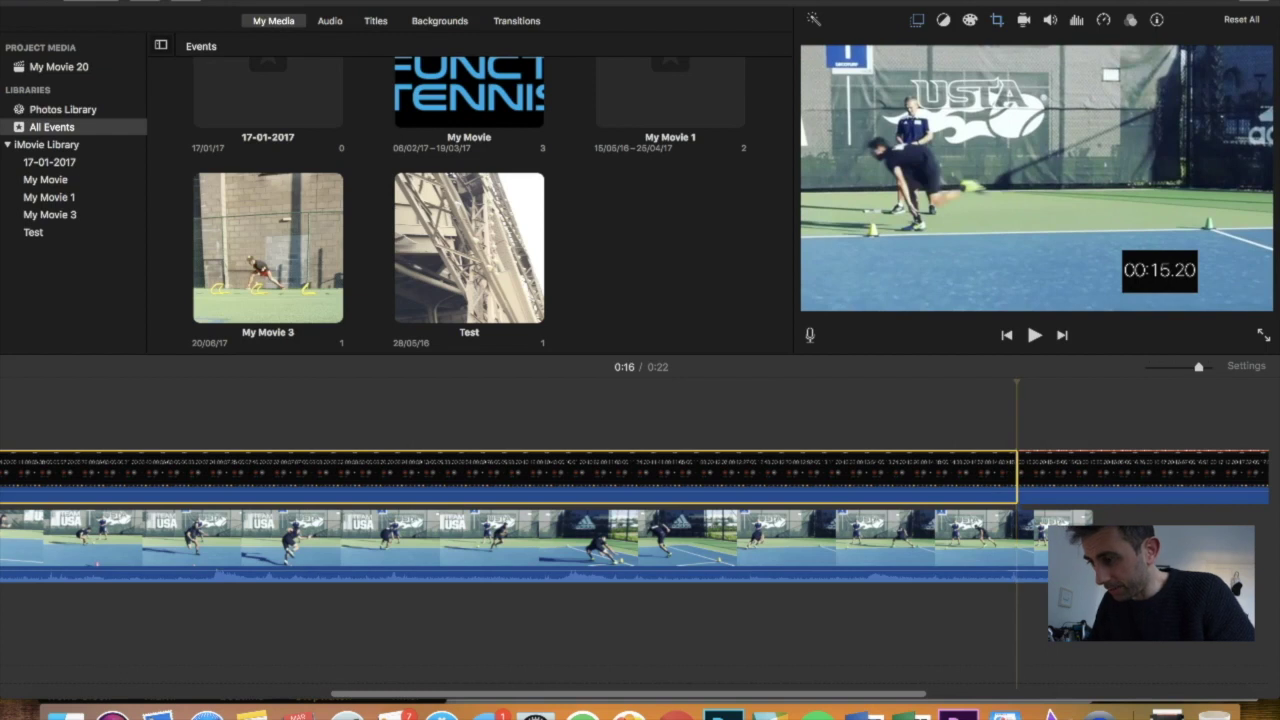
left_click(1115, 478)
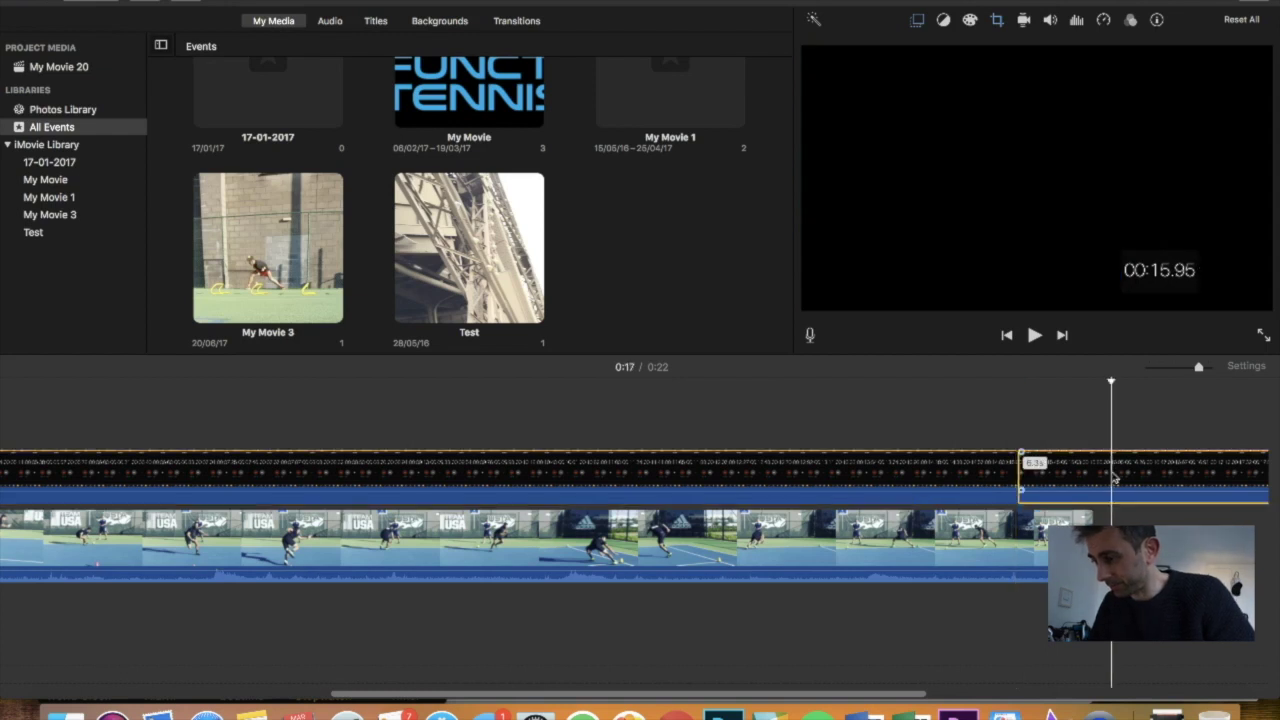
key("Delete")
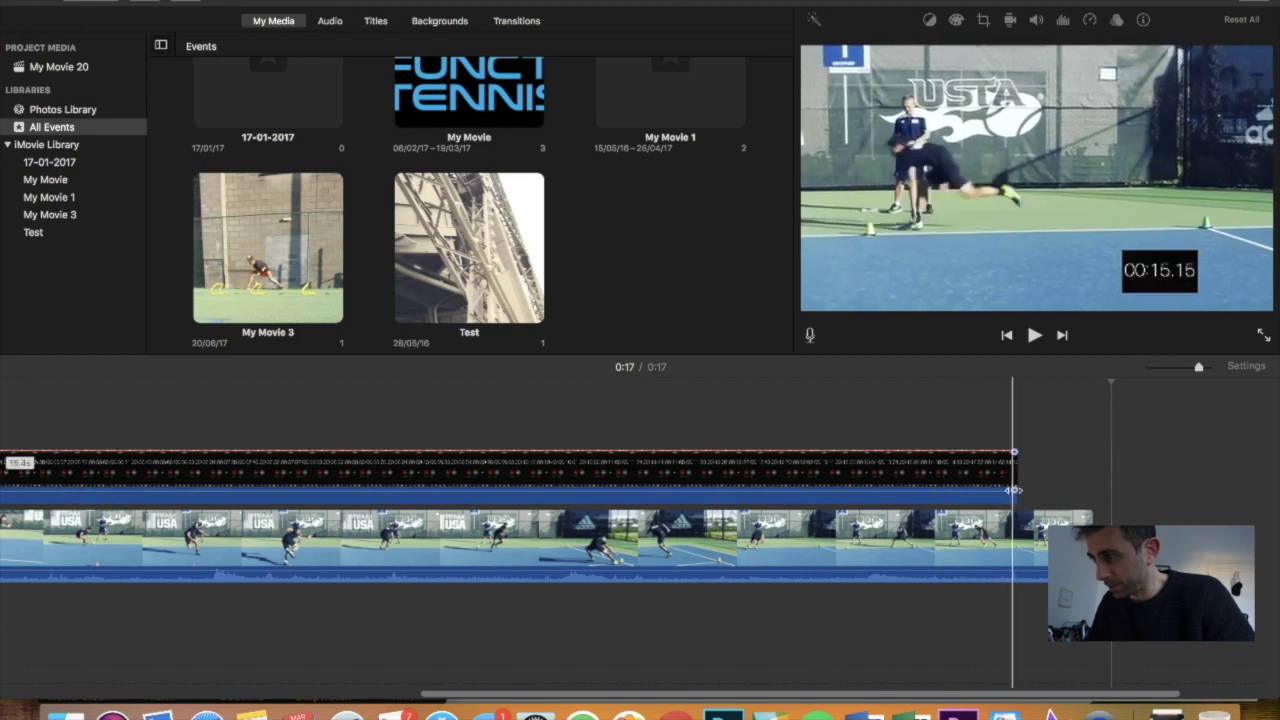
left_click(1008, 487)
key("space")
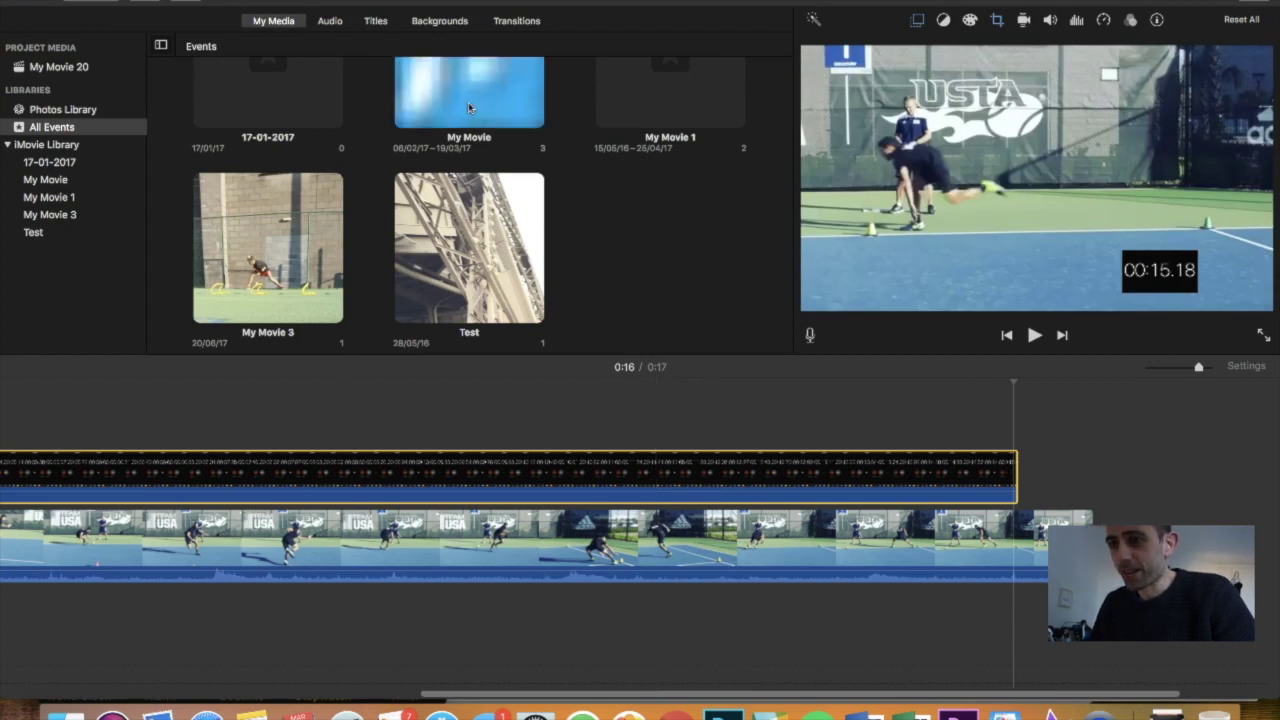
Place an Expand title at the end of the sprint reading 15:18
left_click(376, 22)
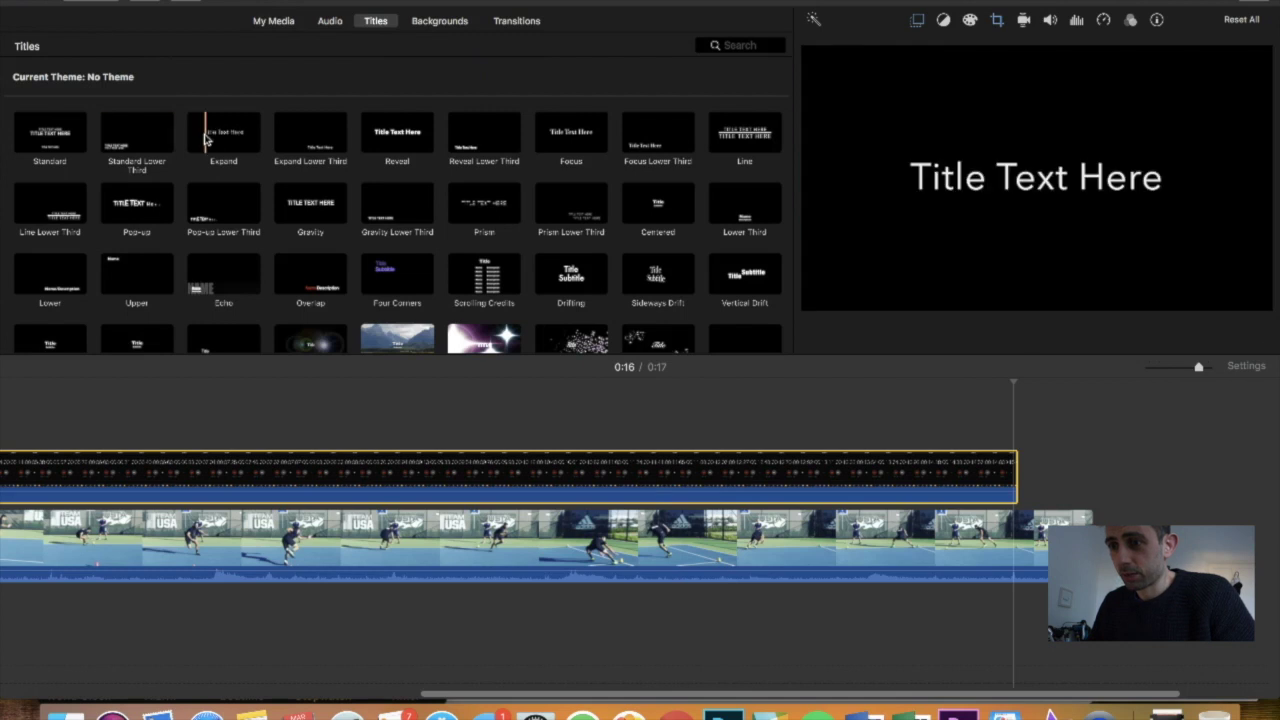
left_click_drag(207, 135, 1022, 478)
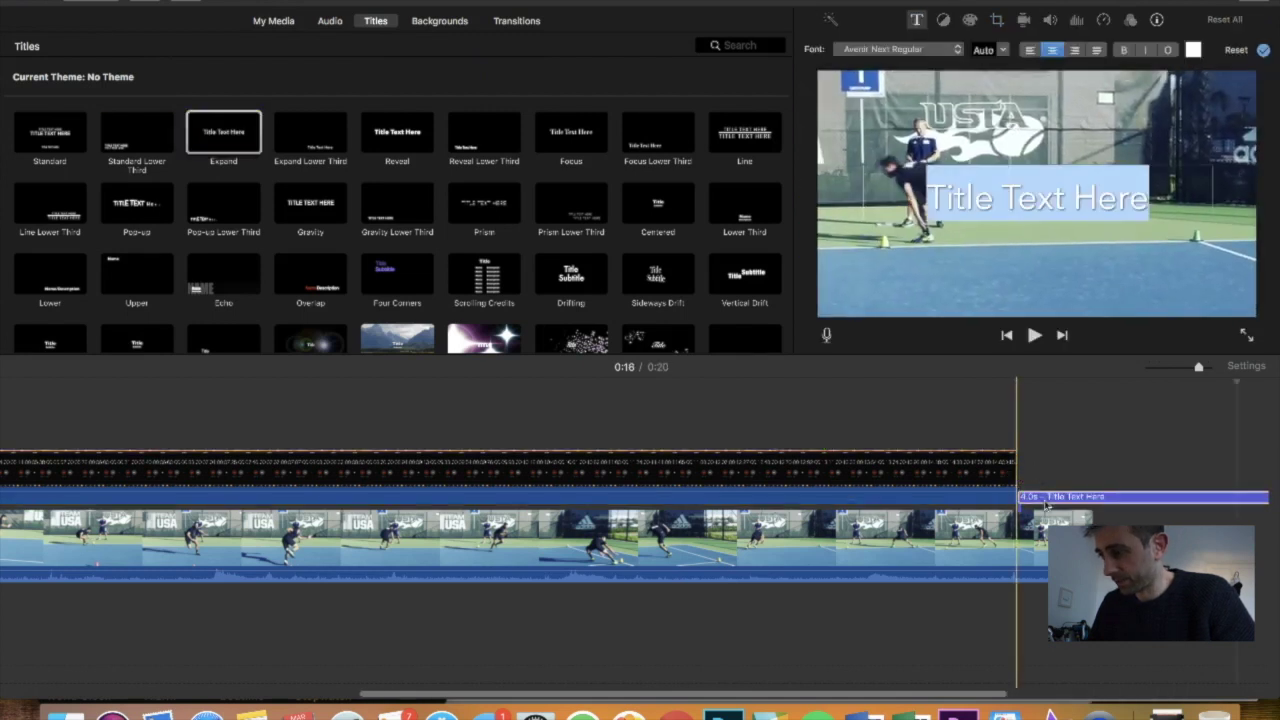
type("15:18")
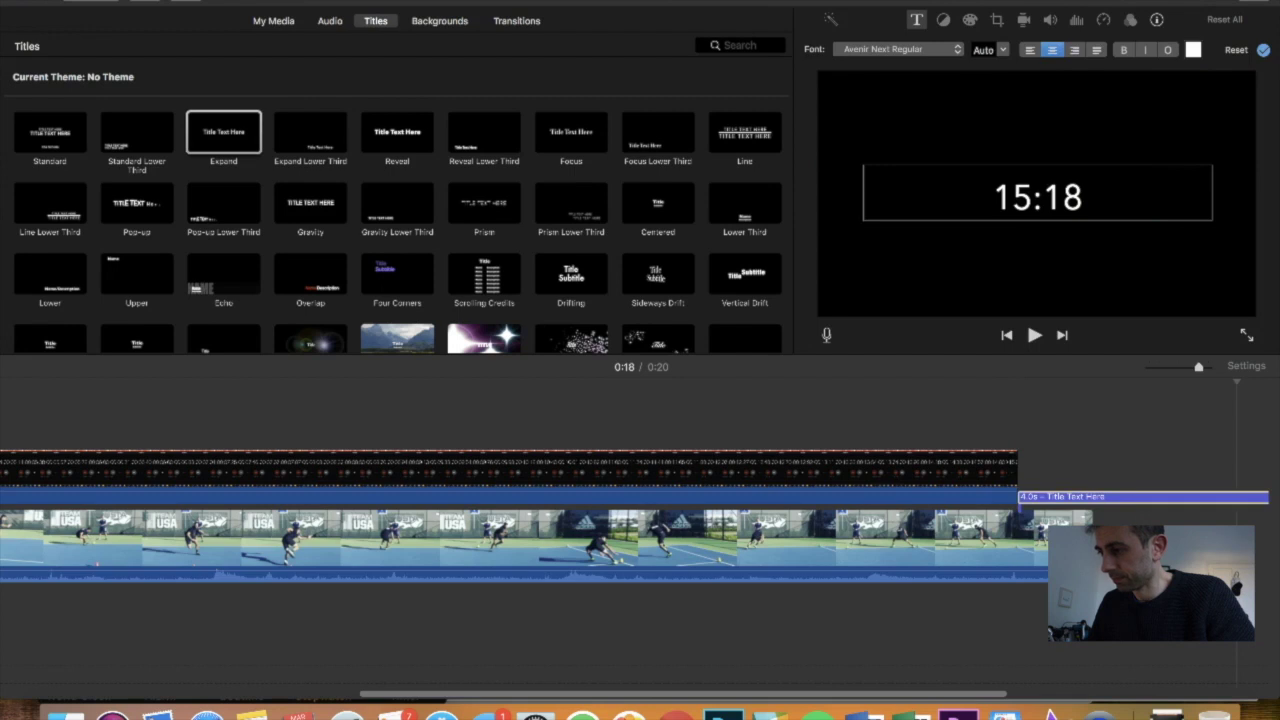
left_click(1170, 450)
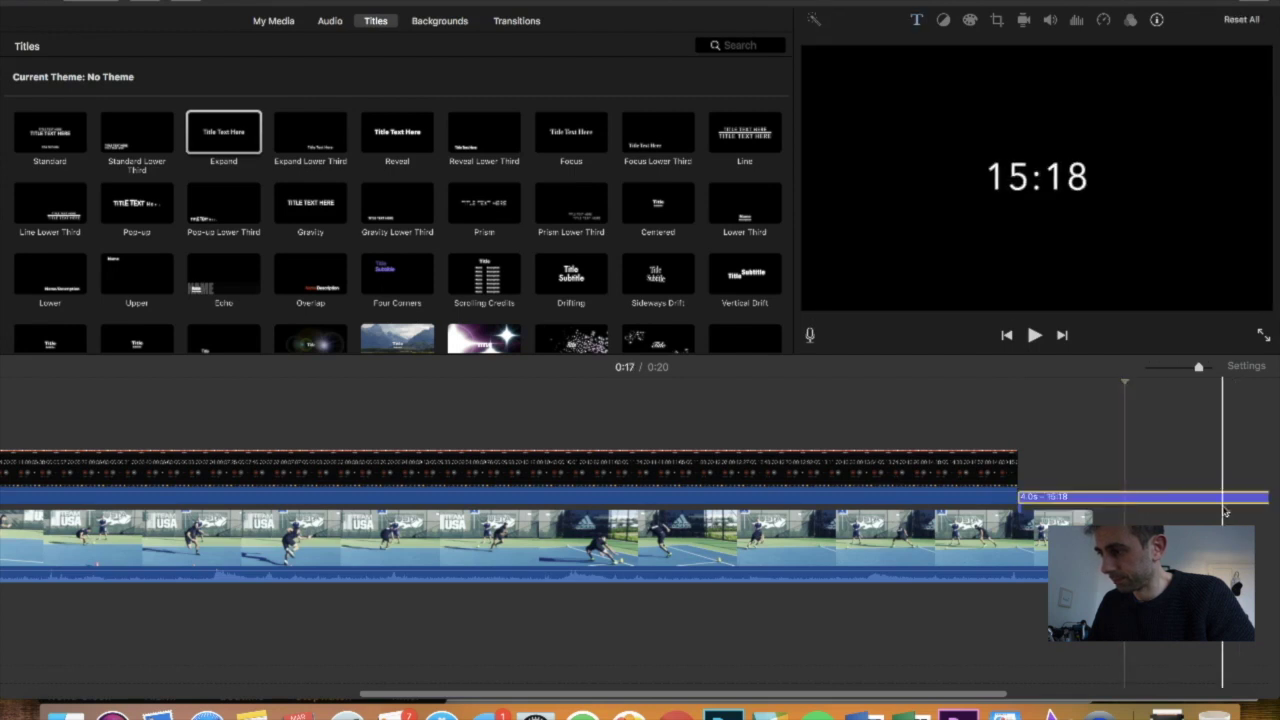
Trim the 15:18 title to 0.7 seconds and play the ending to check it
scroll(1224, 510, "right", 5)
scroll(1224, 510, "right", 2)
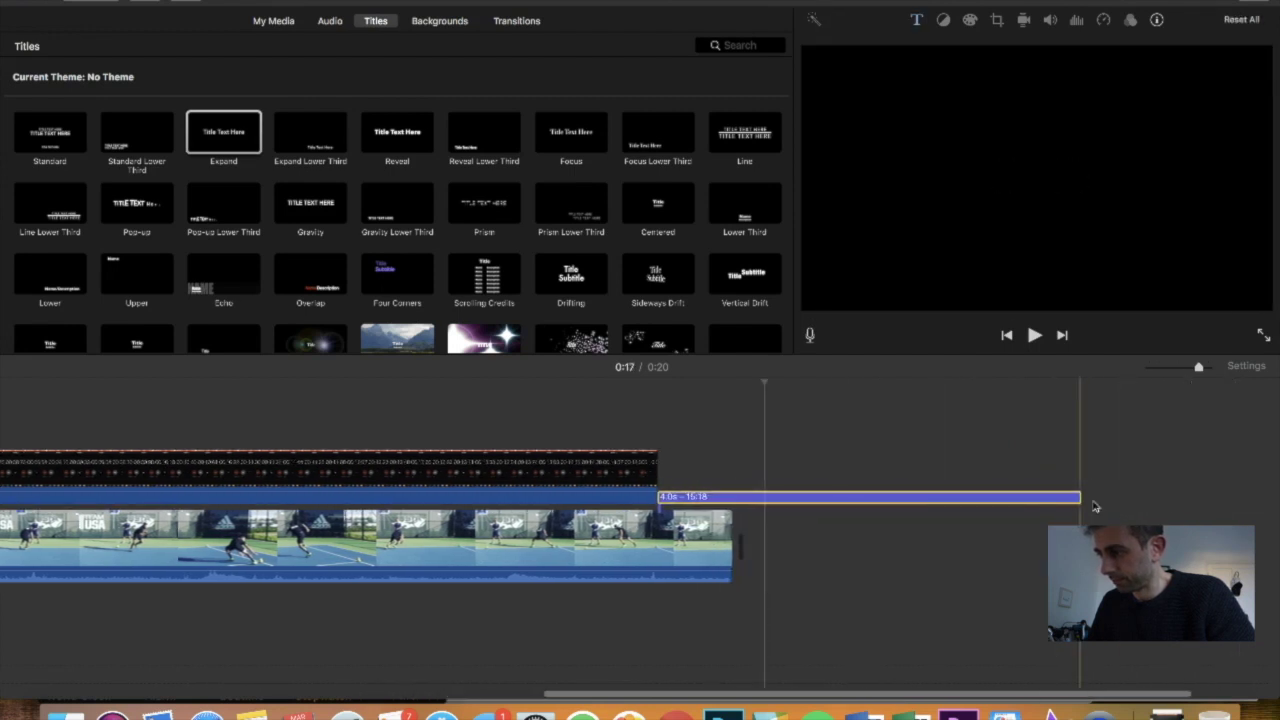
left_click_drag(1080, 498, 731, 498)
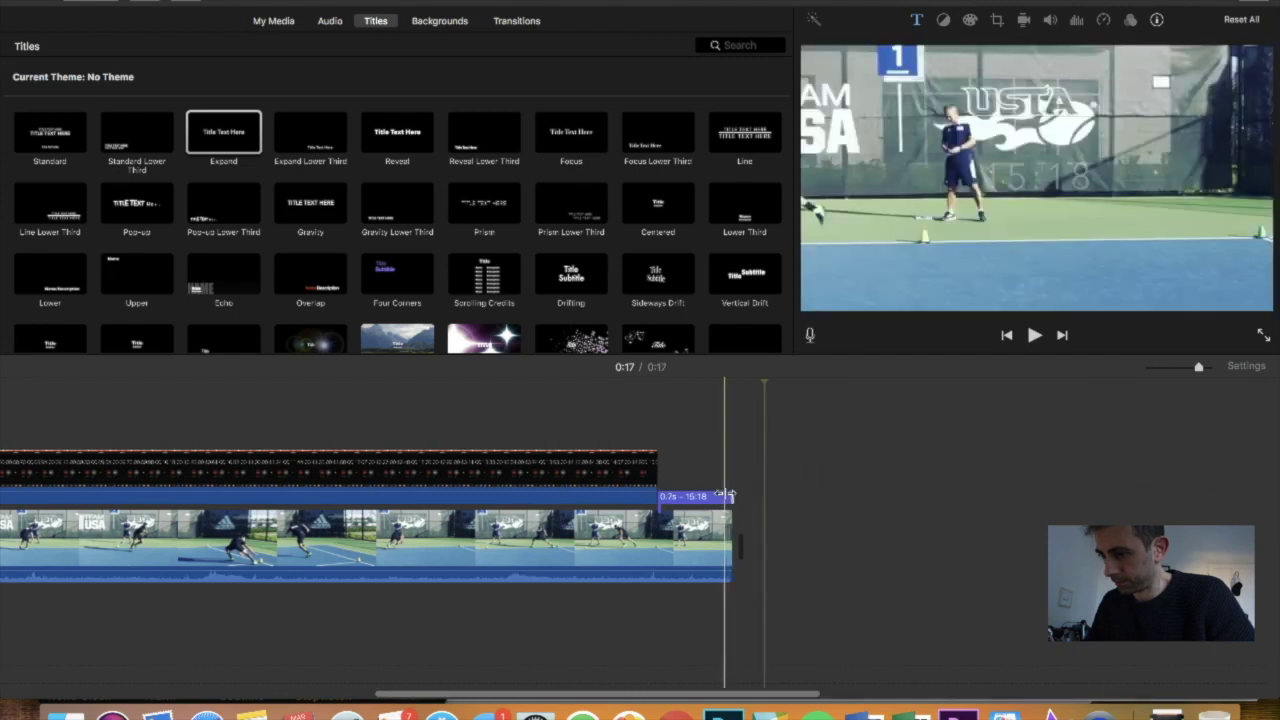
left_click(629, 492)
key("space")
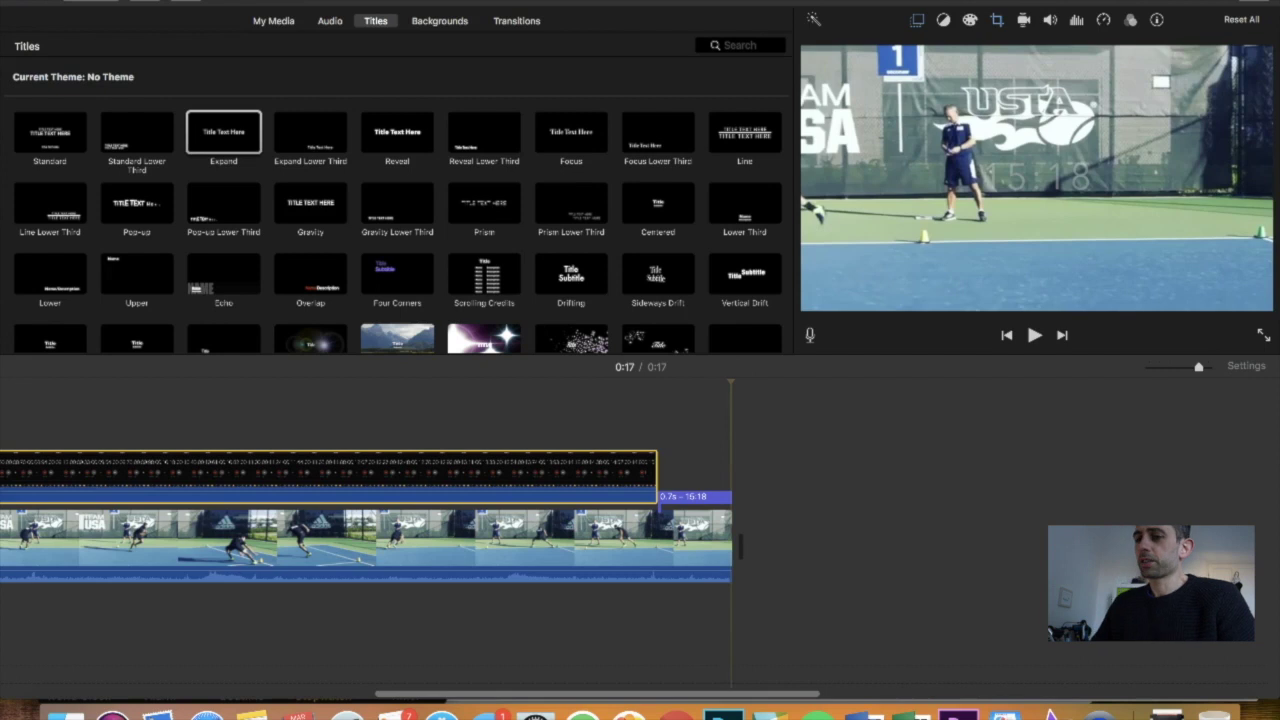
Start a File export and title it with the player's name followed by 'Speed Challenge'
left_click(110, 0)
mouse_move(190, 188)
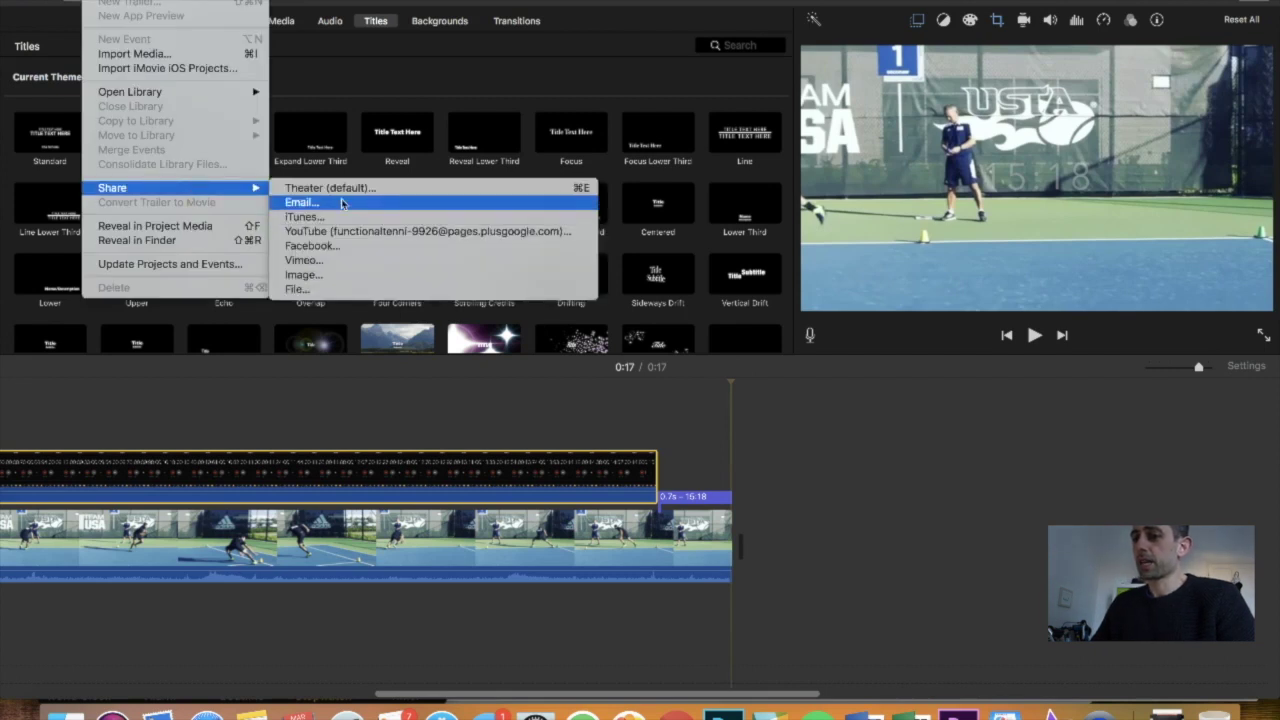
left_click(357, 289)
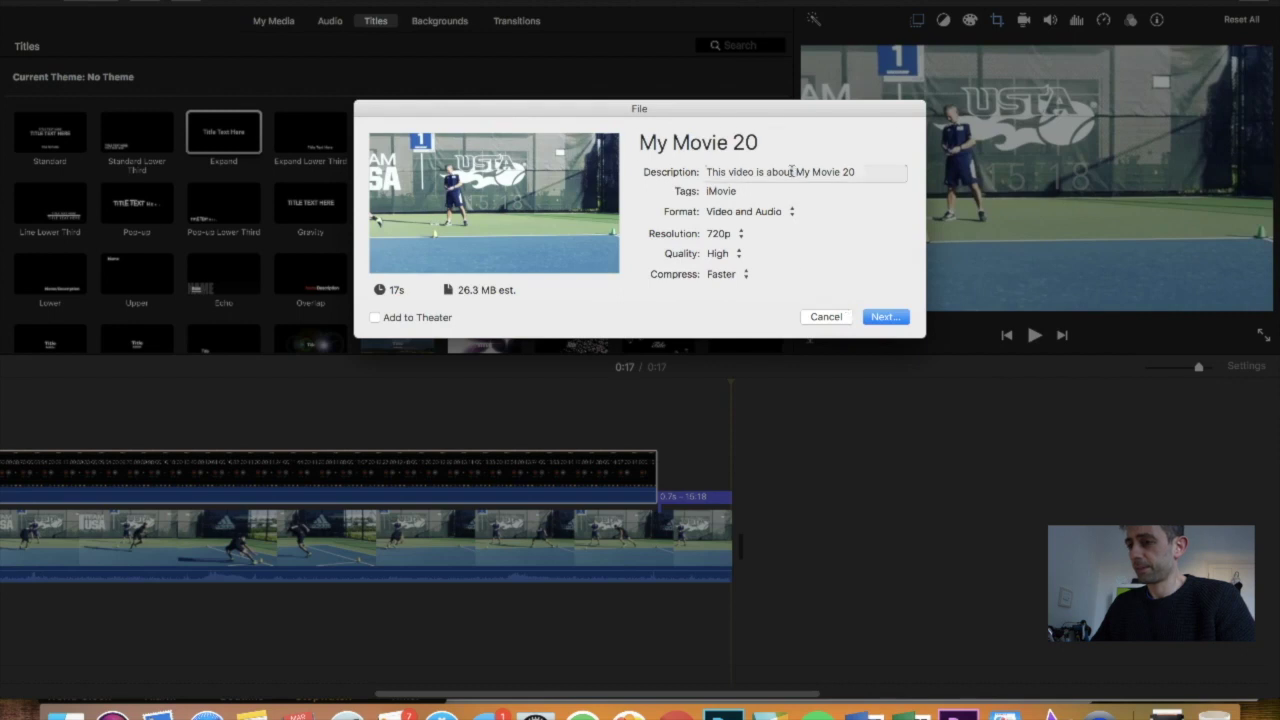
left_click(744, 142)
type("Noah Rubin Speed")
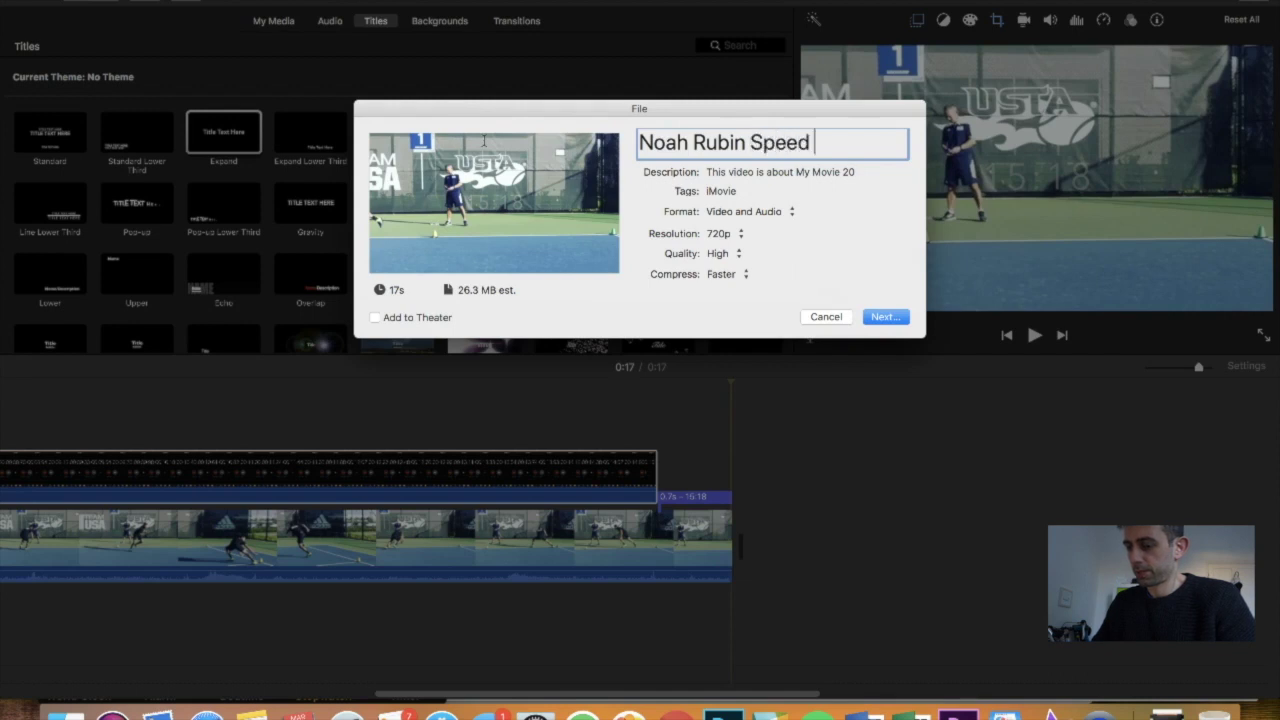
type(" Challenge")
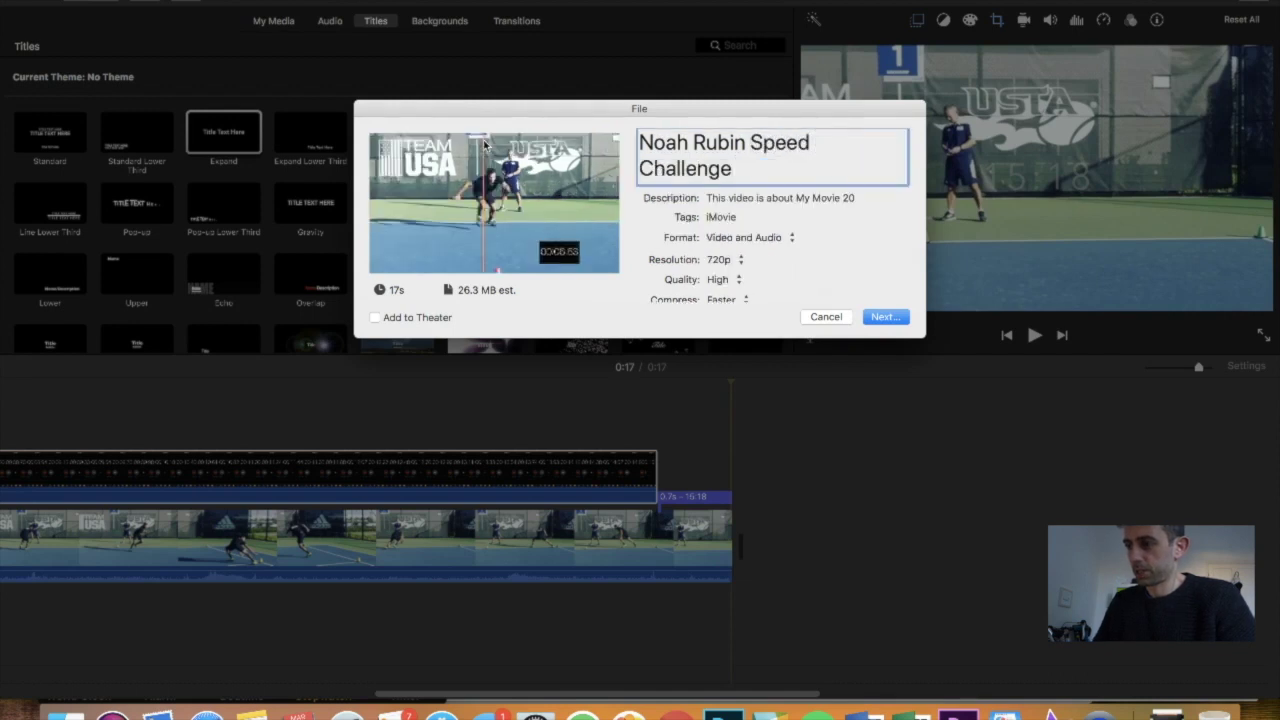
Confirm the 720p High-quality export settings and save the movie to the Video folder
key("Return")
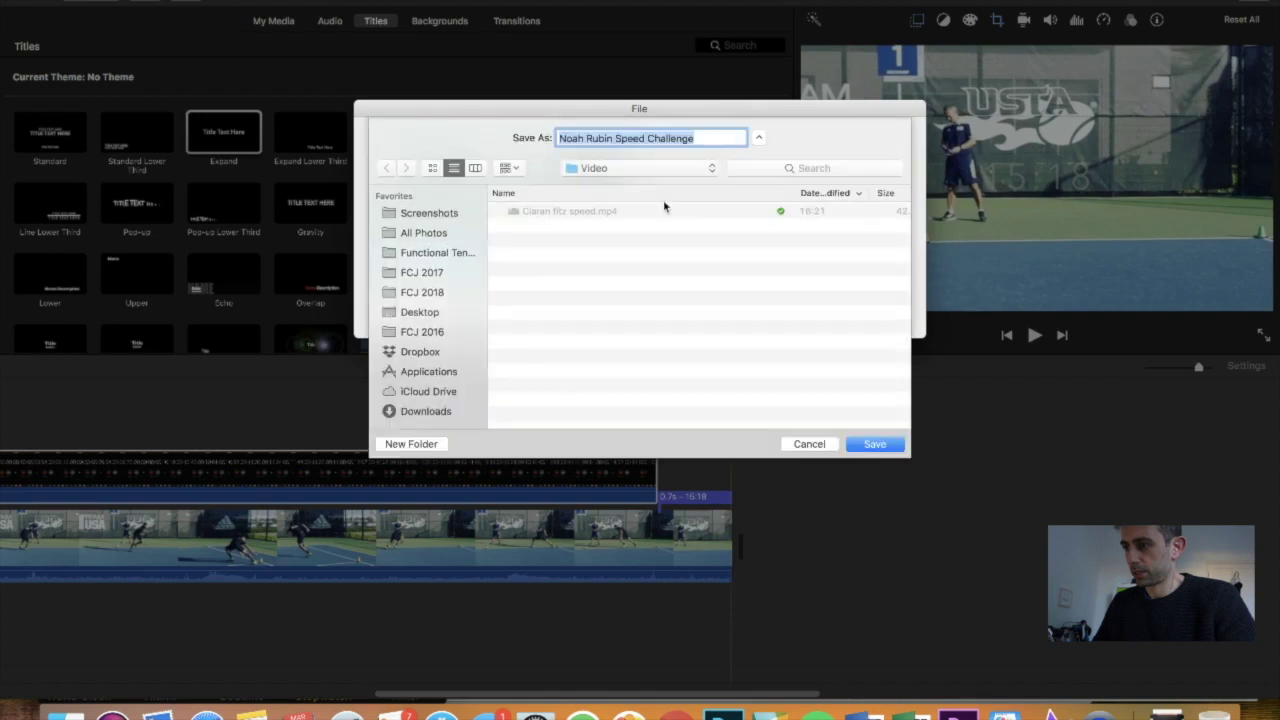
left_click(875, 448)
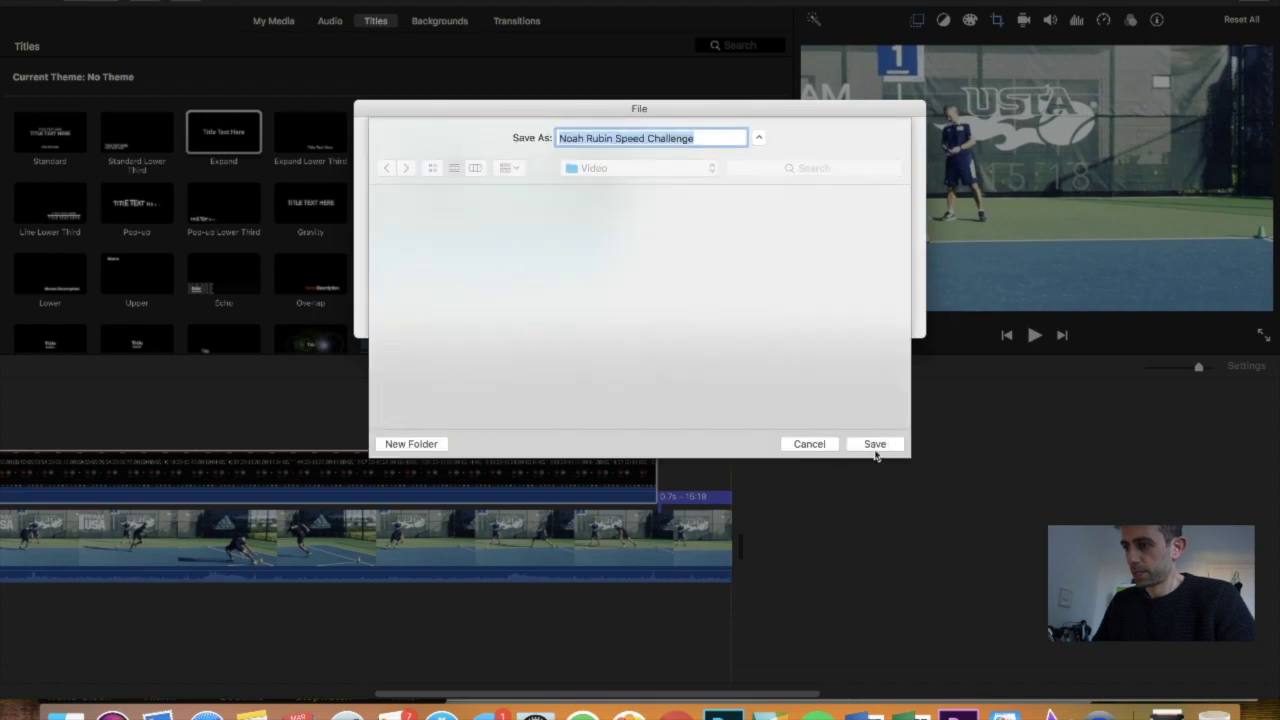